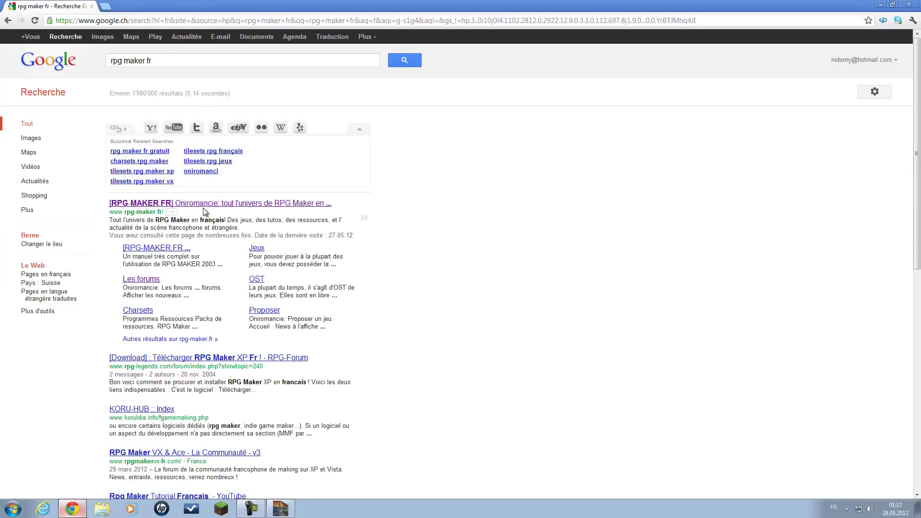
{"action": "left_click", "coordinate": [204, 203]}
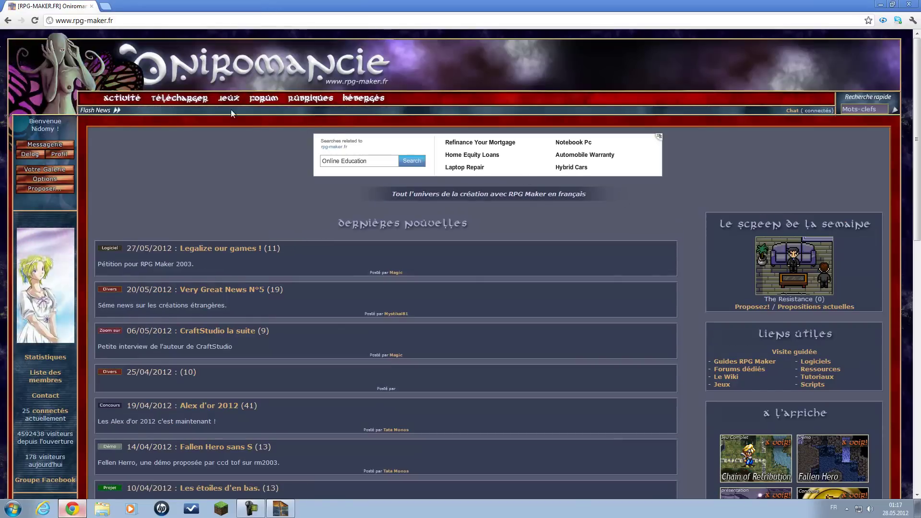
{"action": "mouse_move", "coordinate": [174, 104]}
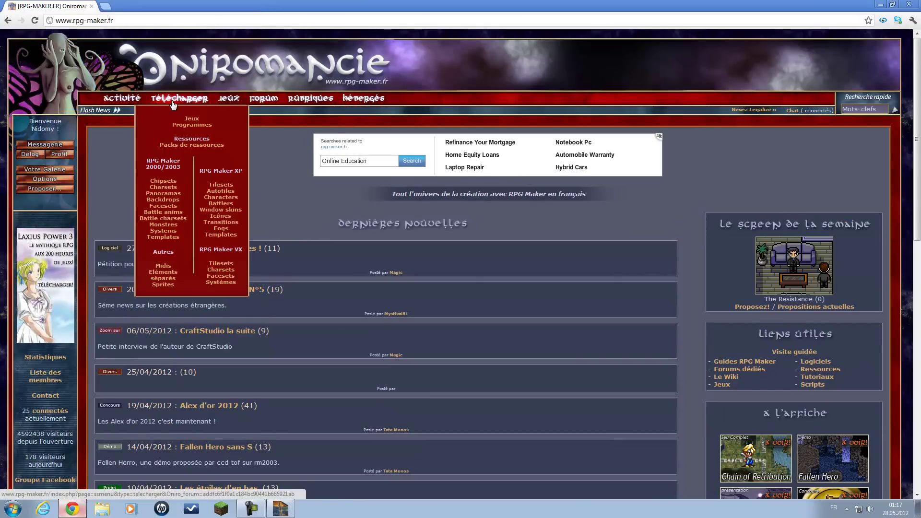
{"action": "mouse_move", "coordinate": [181, 168]}
{"action": "left_mouse_down"}
{"action": "mouse_move", "coordinate": [146, 161]}
{"action": "mouse_move", "coordinate": [185, 171]}
{"action": "left_mouse_up"}
{"action": "left_click", "coordinate": [186, 174]}
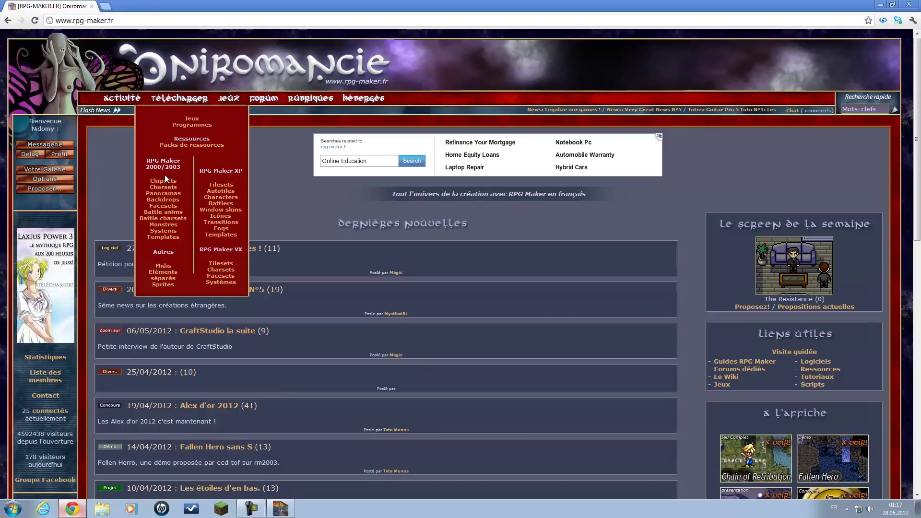
{"action": "left_click", "coordinate": [168, 187]}
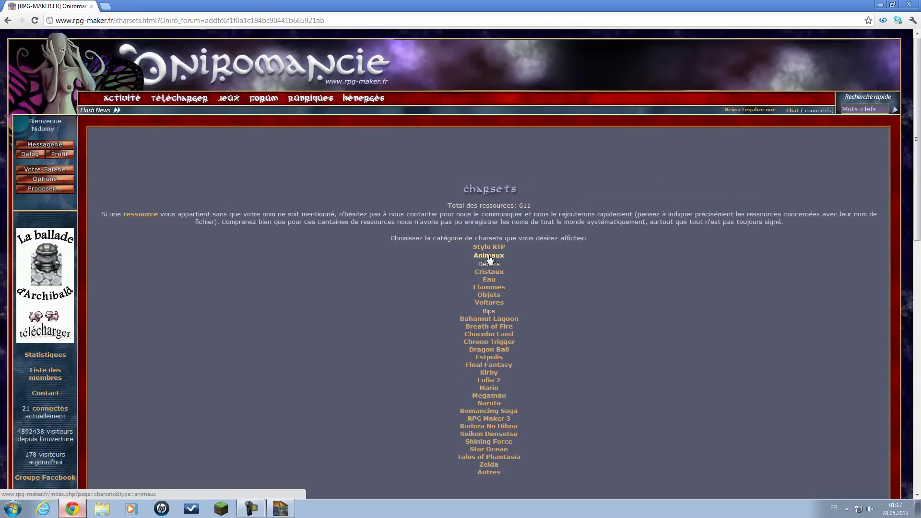
Examine the charset sheets in the Megaman category and return to the list of charset categories.
{"action": "scroll", "coordinate": [490, 259], "scroll_direction": "down", "scroll_amount": 2}
{"action": "scroll", "coordinate": [485, 242], "scroll_direction": "down", "scroll_amount": 4}
{"action": "scroll", "coordinate": [485, 242], "scroll_direction": "up", "scroll_amount": 3}
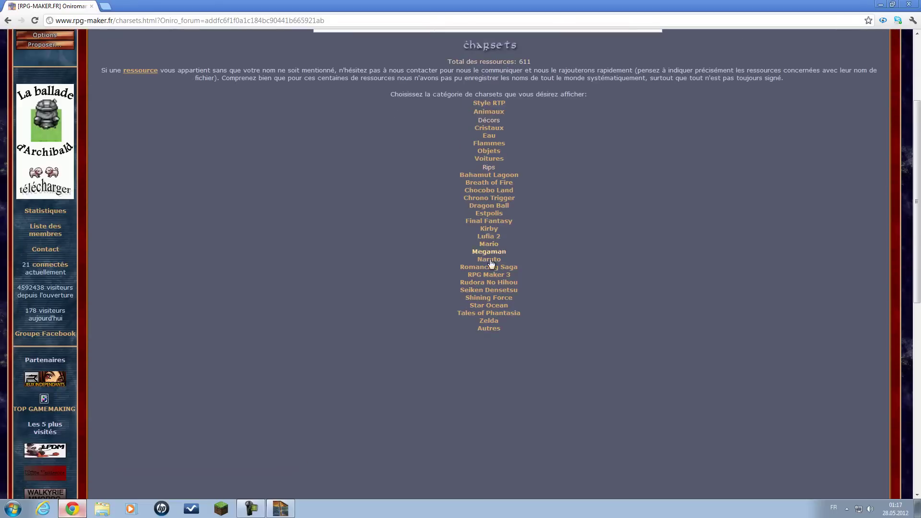
{"action": "scroll", "coordinate": [467, 211], "scroll_direction": "up", "scroll_amount": 1}
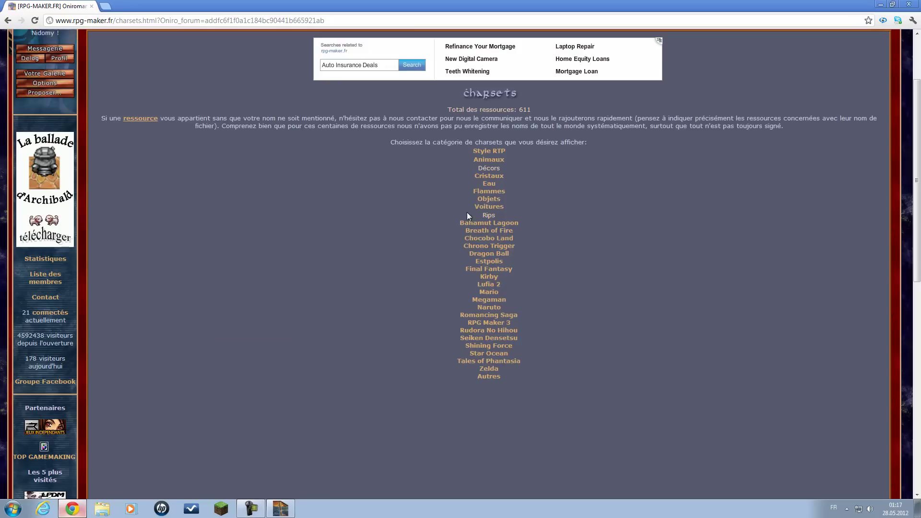
{"action": "left_click", "coordinate": [494, 300]}
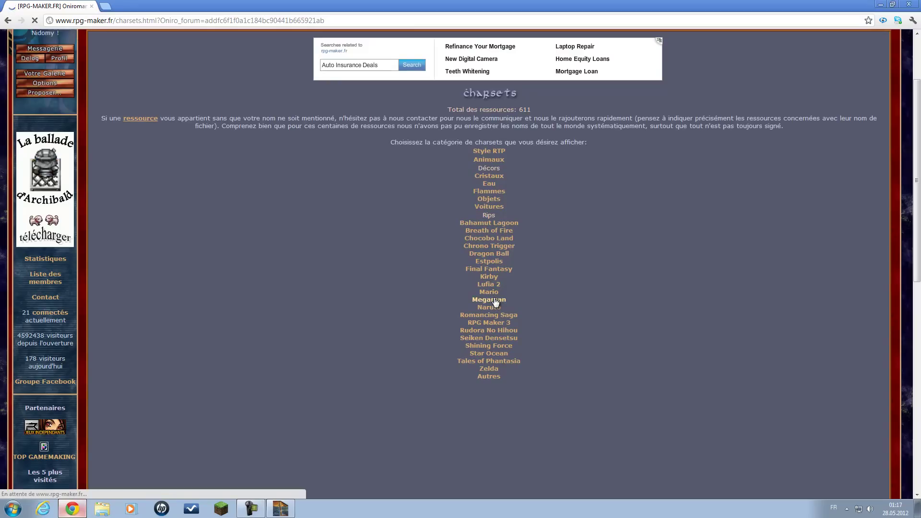
{"action": "scroll", "coordinate": [498, 235], "scroll_direction": "down", "scroll_amount": 9}
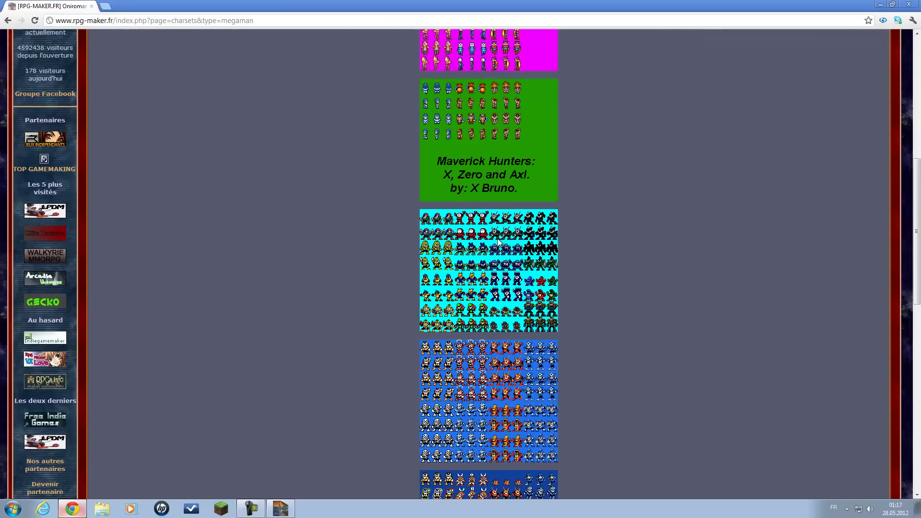
{"action": "scroll", "coordinate": [498, 235], "scroll_direction": "down", "scroll_amount": 11}
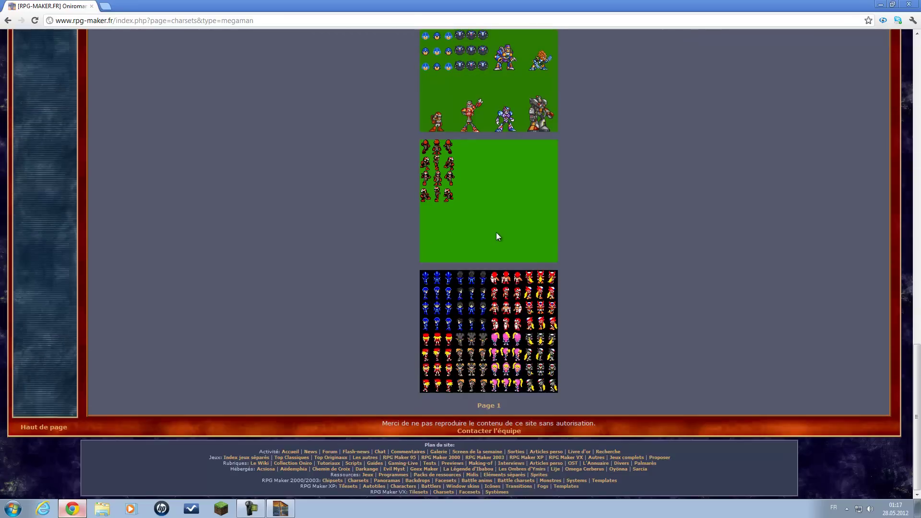
{"action": "scroll", "coordinate": [266, 122], "scroll_direction": "up", "scroll_amount": 5}
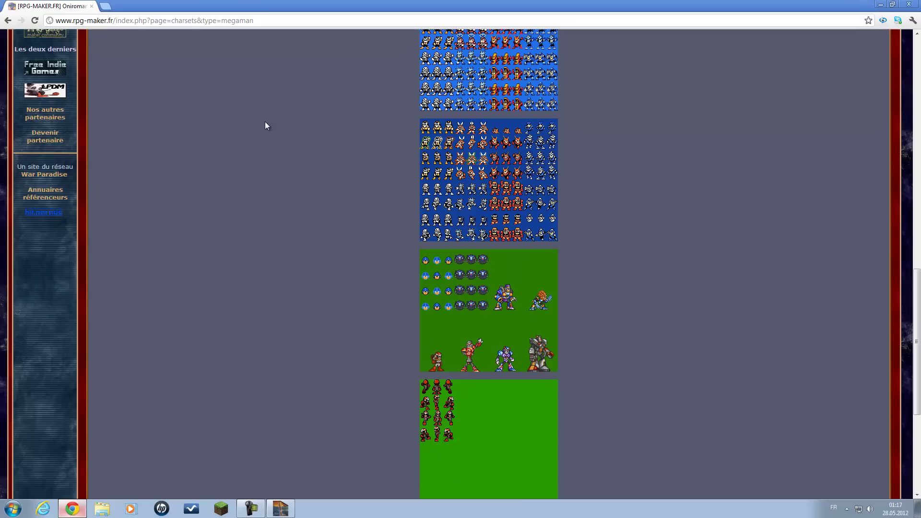
{"action": "left_click", "coordinate": [7, 21]}
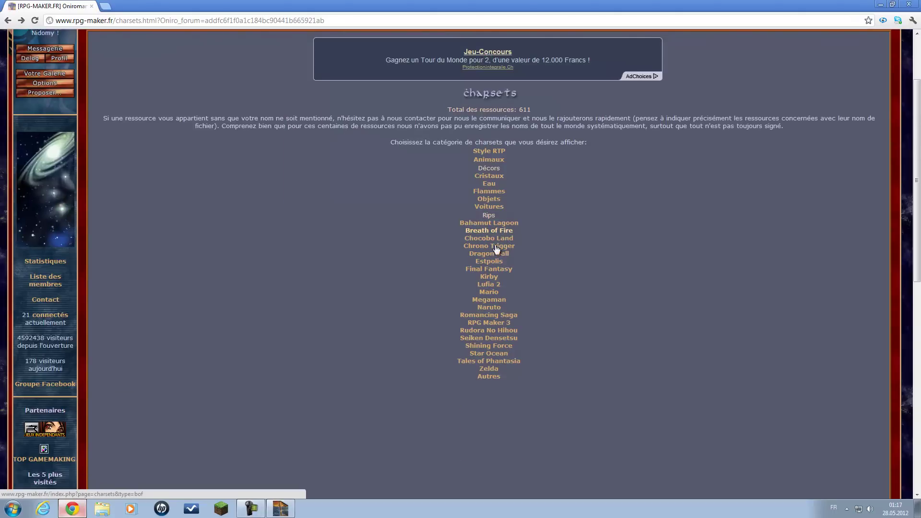
Open the Style RTP charset category and look through its sheets for one to download.
{"action": "left_click", "coordinate": [492, 152]}
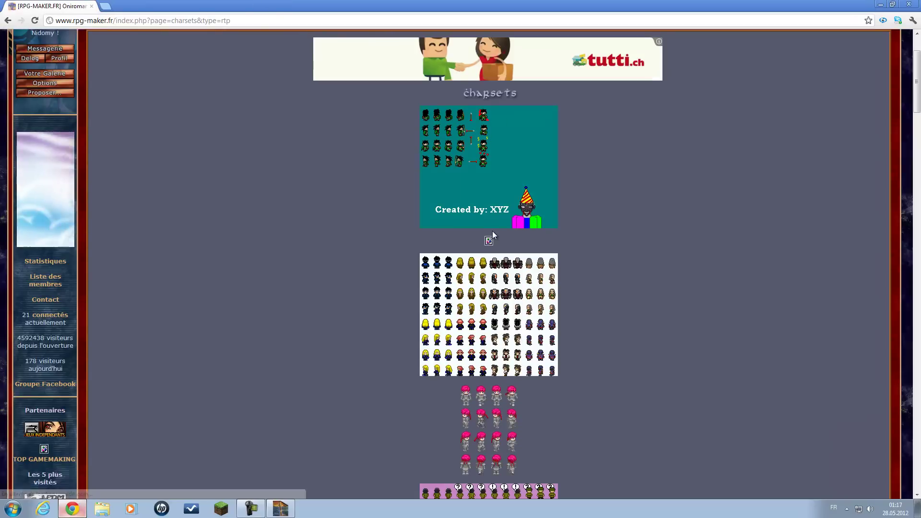
{"action": "scroll", "coordinate": [492, 231], "scroll_direction": "down", "scroll_amount": 19}
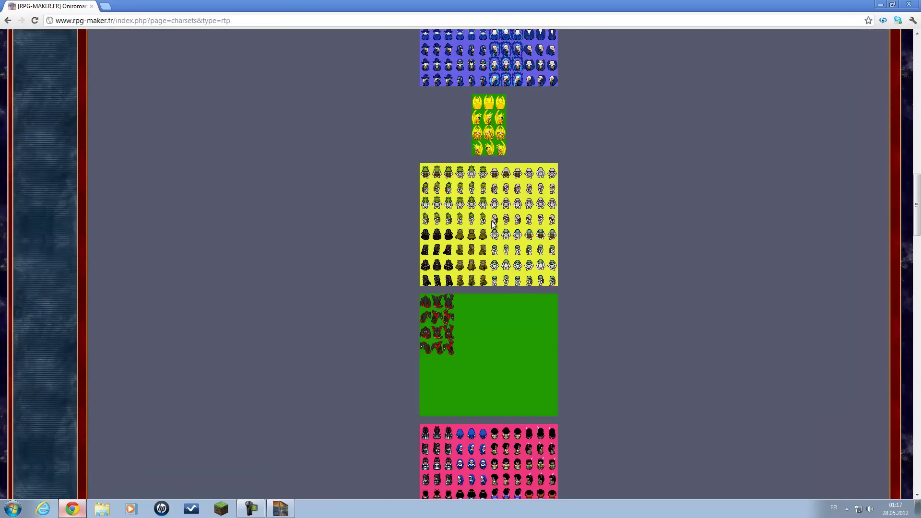
{"action": "scroll", "coordinate": [492, 223], "scroll_direction": "down", "scroll_amount": 15}
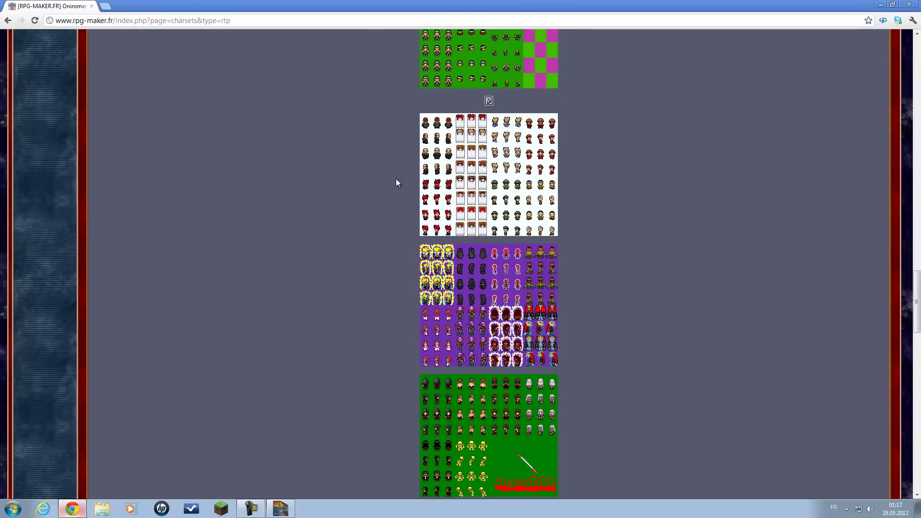
{"action": "scroll", "coordinate": [529, 222], "scroll_direction": "down", "scroll_amount": 8}
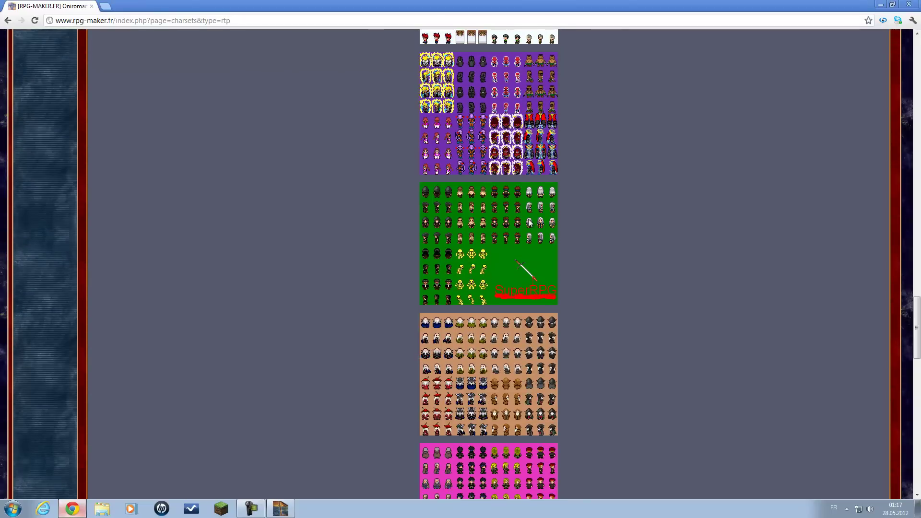
{"action": "scroll", "coordinate": [529, 222], "scroll_direction": "up", "scroll_amount": 2}
{"action": "scroll", "coordinate": [487, 144], "scroll_direction": "down", "scroll_amount": 3}
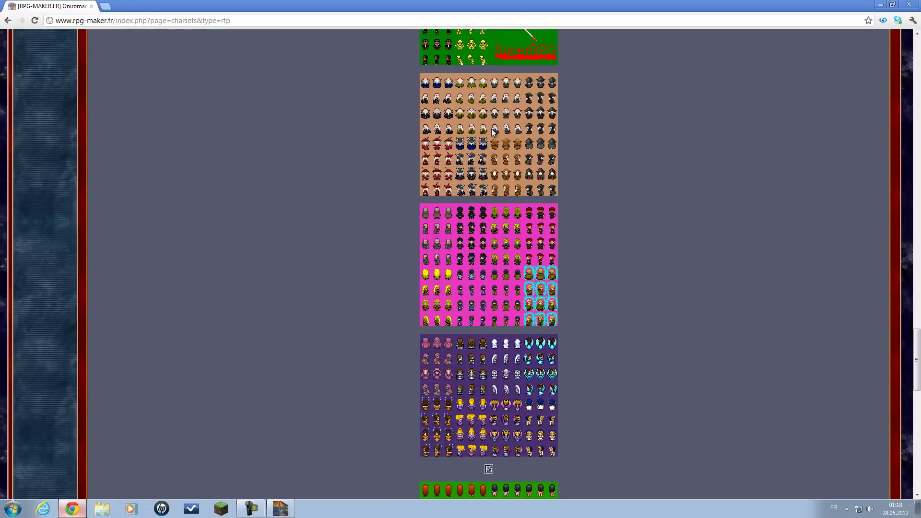
{"action": "scroll", "coordinate": [493, 132], "scroll_direction": "down", "scroll_amount": 3}
{"action": "scroll", "coordinate": [504, 152], "scroll_direction": "down", "scroll_amount": 3}
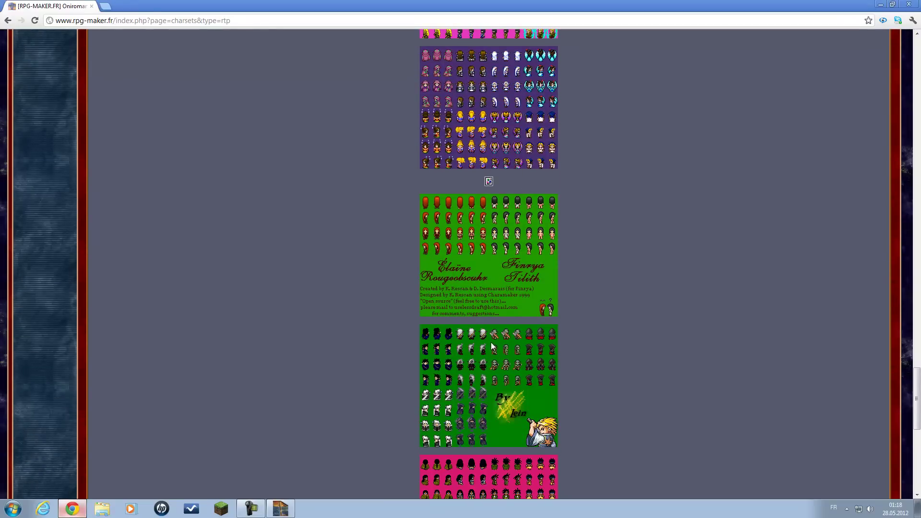
Save the green charset sheet with the blond swordsman portrait to the desktop as the PNG image onelein.
{"action": "scroll", "coordinate": [491, 342], "scroll_direction": "down", "scroll_amount": 1}
{"action": "right_click", "coordinate": [500, 302]}
{"action": "left_click", "coordinate": [547, 310]}
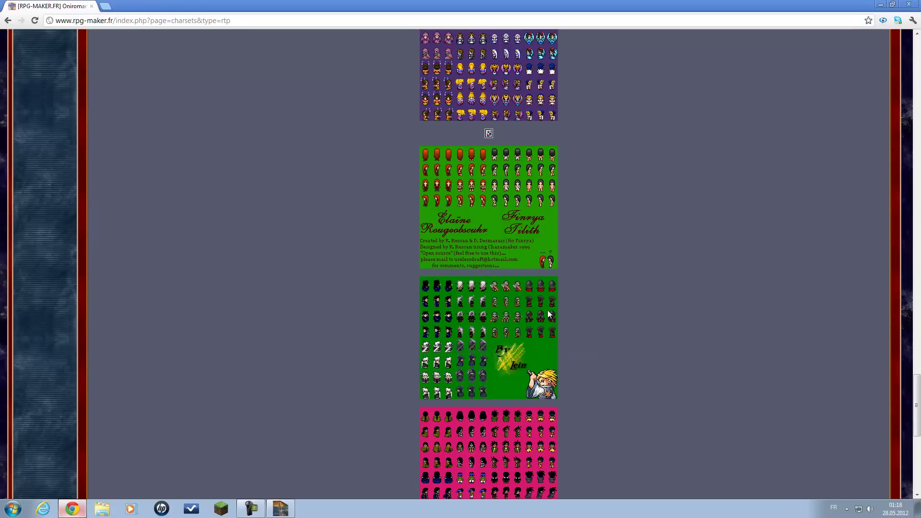
{"action": "left_click", "coordinate": [35, 65]}
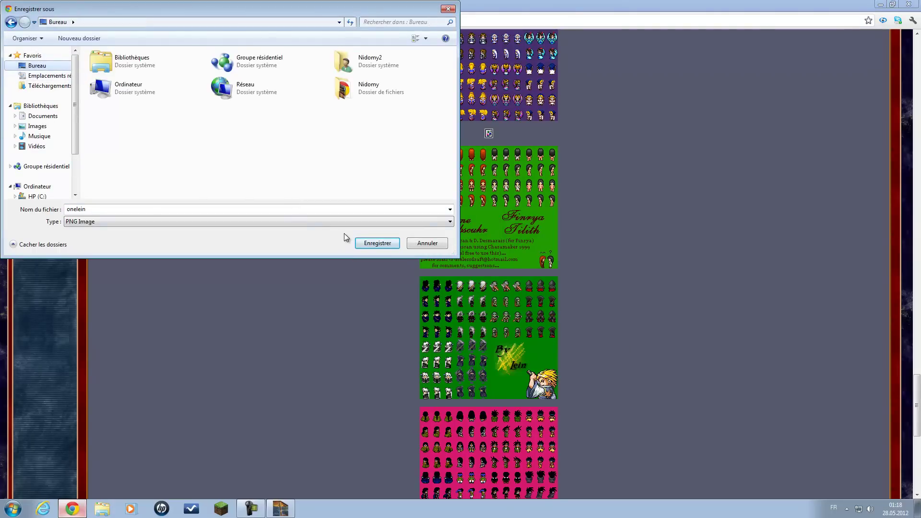
{"action": "left_click", "coordinate": [362, 241]}
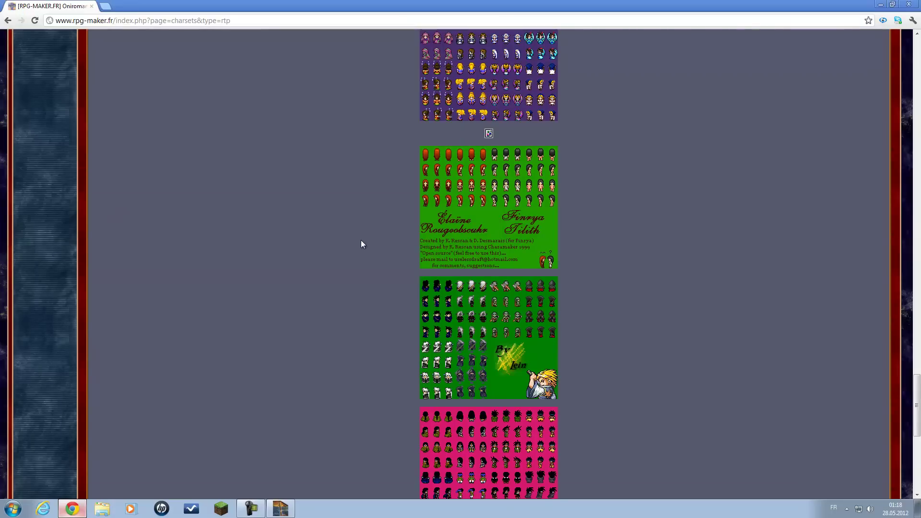
Minimize the browser, launch PhotoFiltre and place its window so the desktop files stay accessible.
{"action": "left_click", "coordinate": [881, 5]}
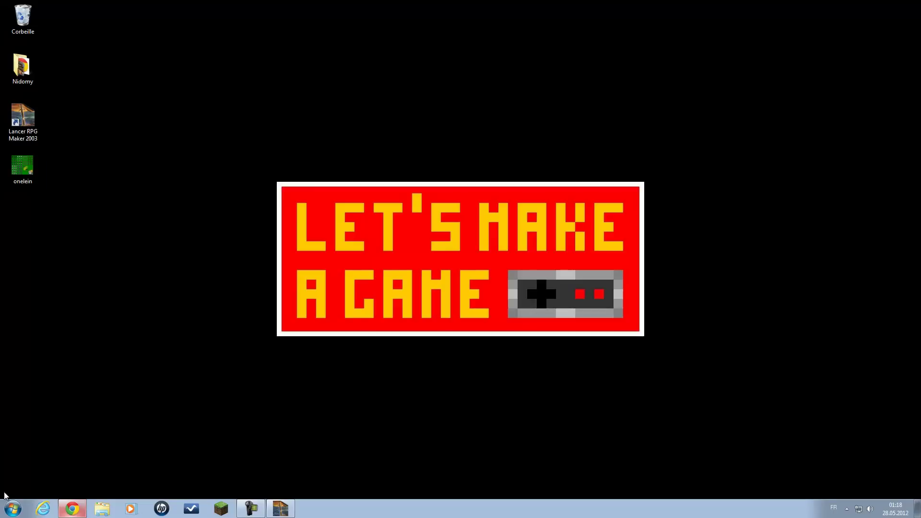
{"action": "left_click", "coordinate": [13, 508]}
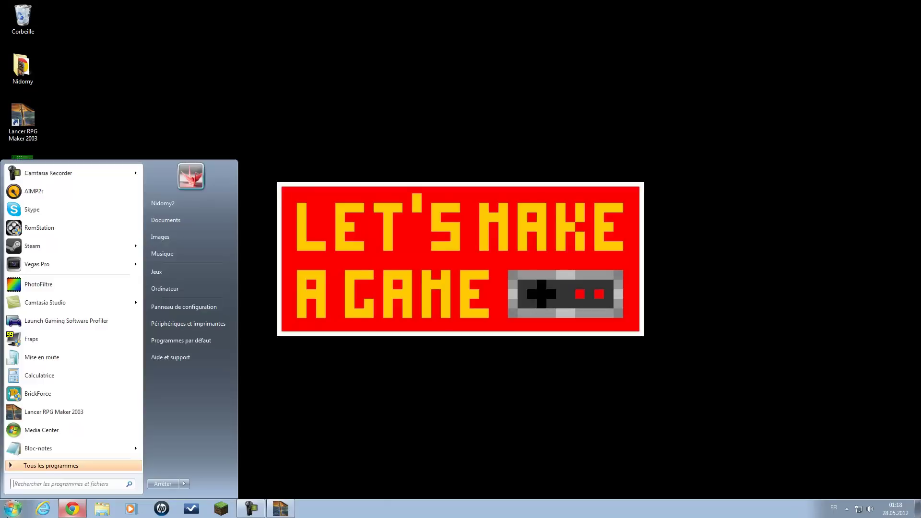
{"action": "left_click", "coordinate": [30, 284]}
{"action": "left_click_drag", "start_coordinate": [400, 1], "coordinate": [422, 81]}
{"action": "left_click_drag", "start_coordinate": [611, 92], "coordinate": [584, 63]}
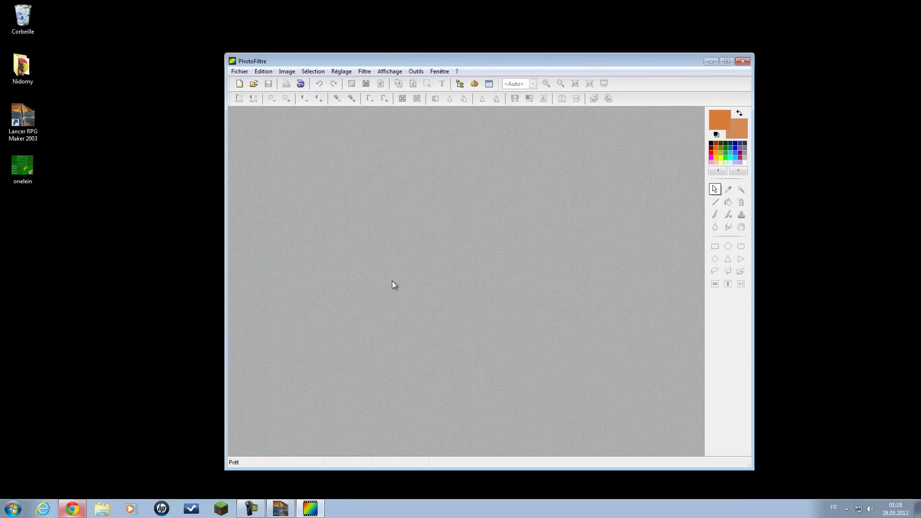
{"action": "left_click_drag", "start_coordinate": [371, 60], "coordinate": [401, 42]}
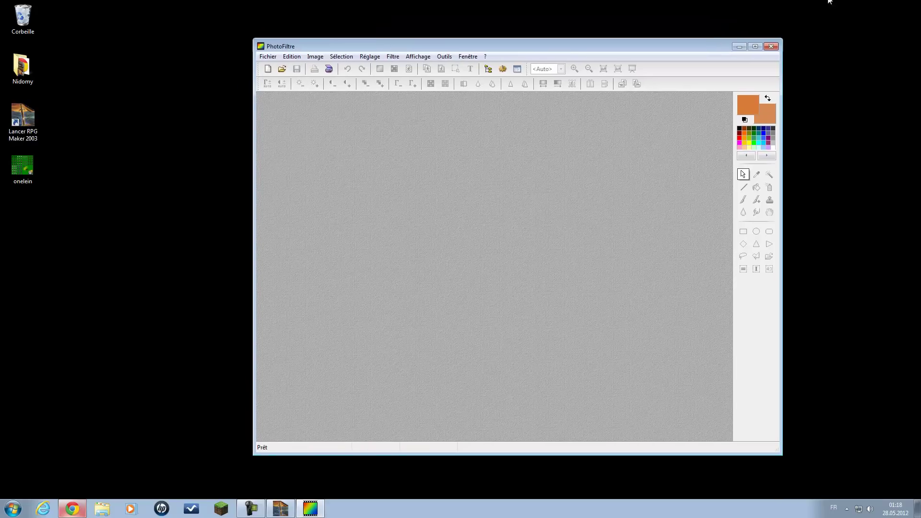
Open onelein.png from the desktop in PhotoFiltre and maximize the program window.
{"action": "left_click_drag", "start_coordinate": [23, 165], "coordinate": [390, 149]}
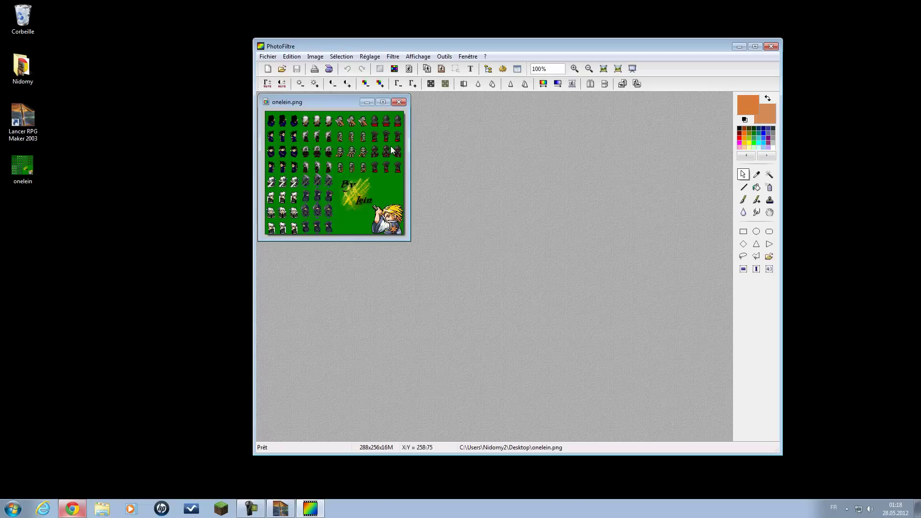
{"action": "scroll", "coordinate": [334, 153], "scroll_direction": "up", "scroll_amount": 3}
{"action": "scroll", "coordinate": [334, 156], "scroll_direction": "down", "scroll_amount": 3}
{"action": "scroll", "coordinate": [332, 160], "scroll_direction": "up", "scroll_amount": 2}
{"action": "left_click", "coordinate": [761, 47]}
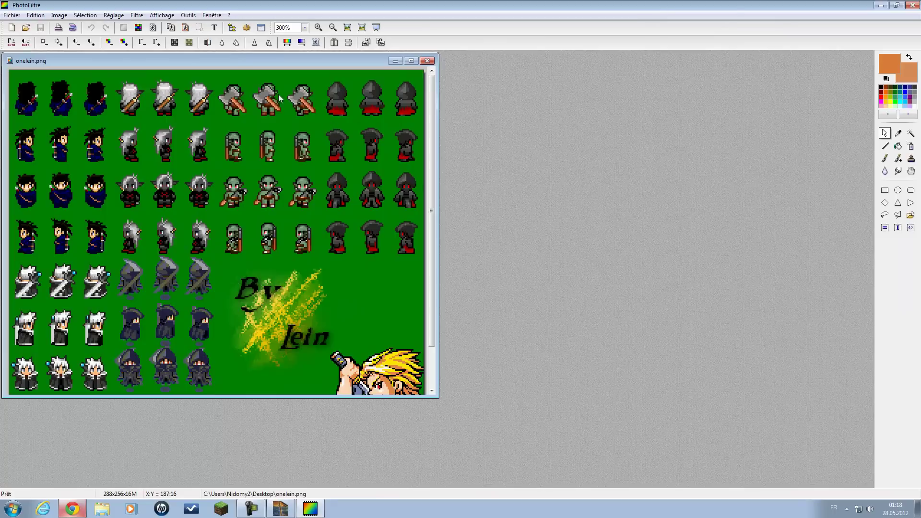
Select the 24 × 32 pixel cell around the first sprite of the top row and fill its background with red.
{"action": "scroll", "coordinate": [199, 129], "scroll_direction": "up", "scroll_amount": 1}
{"action": "left_click_drag", "start_coordinate": [125, 61], "coordinate": [350, 117]}
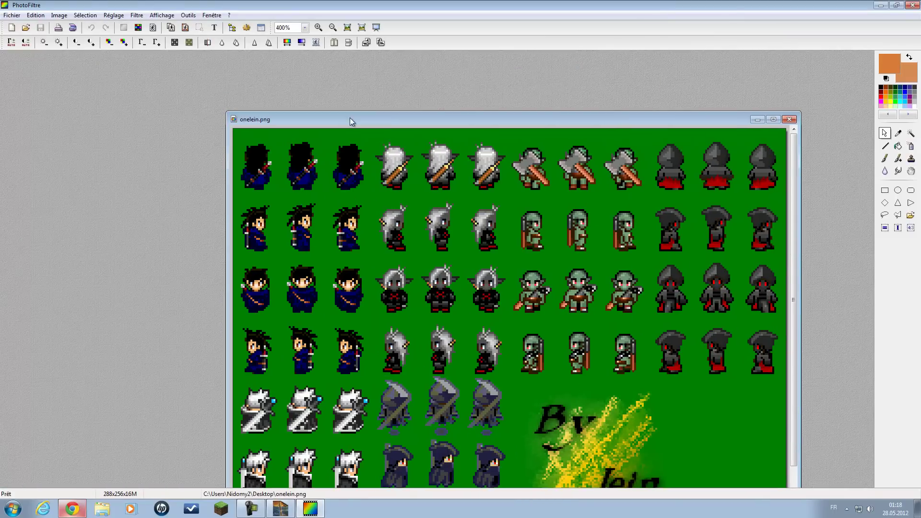
{"action": "scroll", "coordinate": [283, 200], "scroll_direction": "up", "scroll_amount": 4}
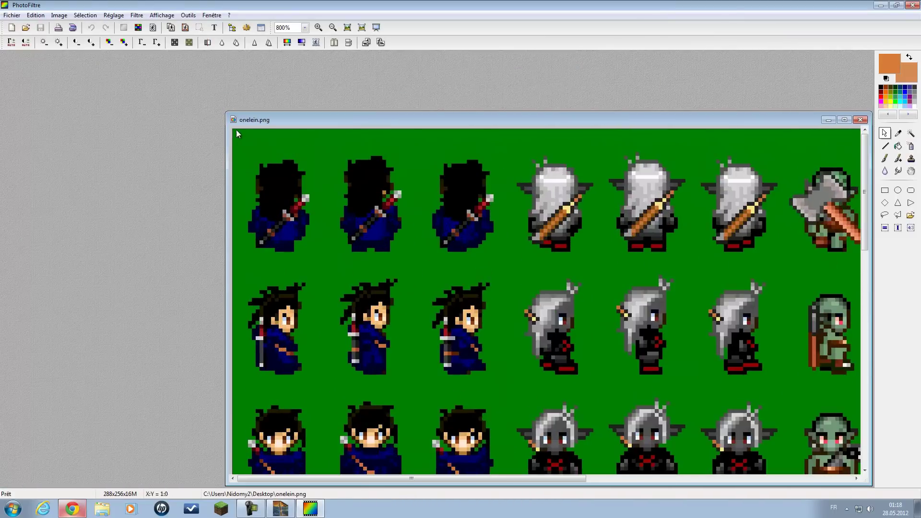
{"action": "mouse_move", "coordinate": [233, 129]}
{"action": "left_mouse_down"}
{"action": "mouse_move", "coordinate": [266, 186]}
{"action": "mouse_move", "coordinate": [325, 252]}
{"action": "left_mouse_up"}
{"action": "left_click", "coordinate": [899, 146]}
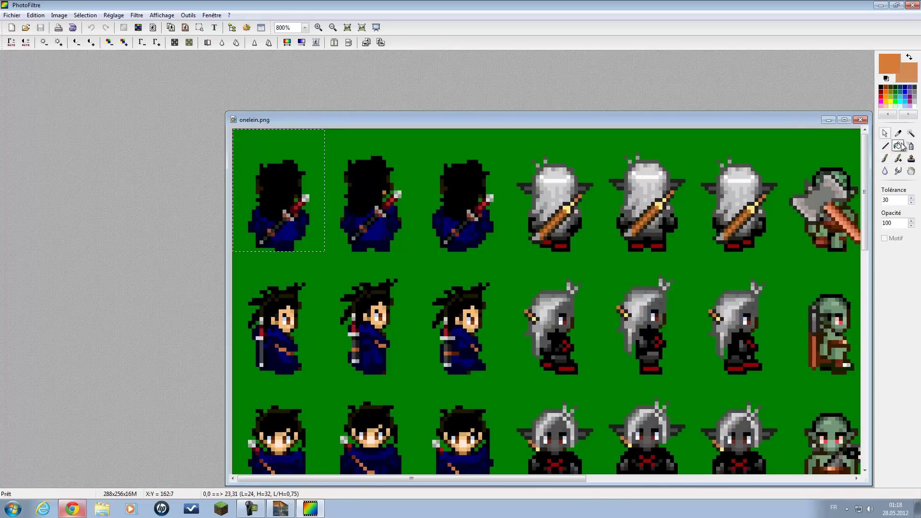
{"action": "left_click", "coordinate": [881, 98]}
{"action": "left_click", "coordinate": [320, 190]}
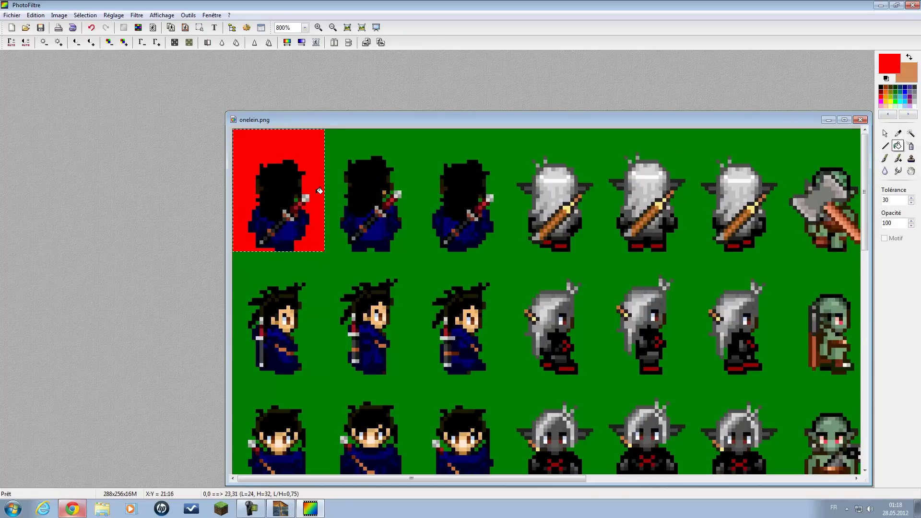
Move the 24 × 32 selection to the cell directly below the red one and fill its background with white.
{"action": "left_click", "coordinate": [884, 133]}
{"action": "left_click_drag", "start_coordinate": [286, 198], "coordinate": [286, 315]}
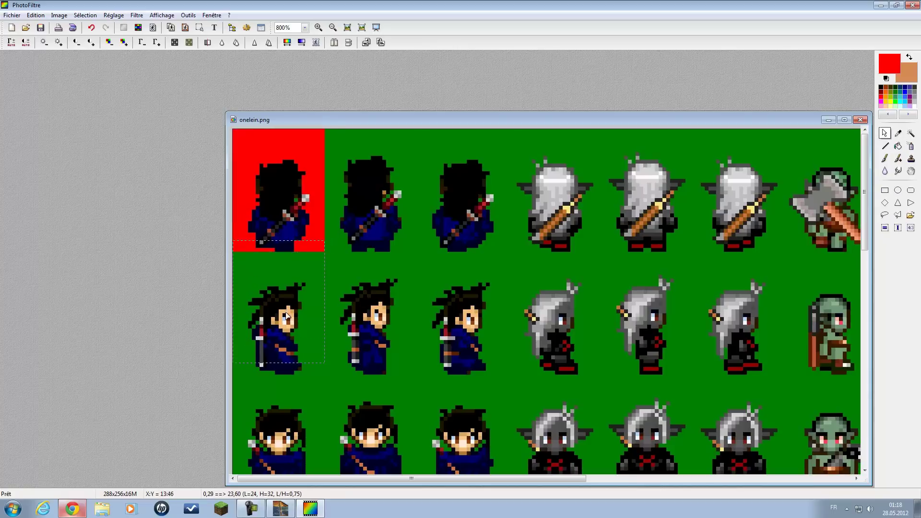
{"action": "left_click", "coordinate": [897, 145]}
{"action": "left_click", "coordinate": [913, 106]}
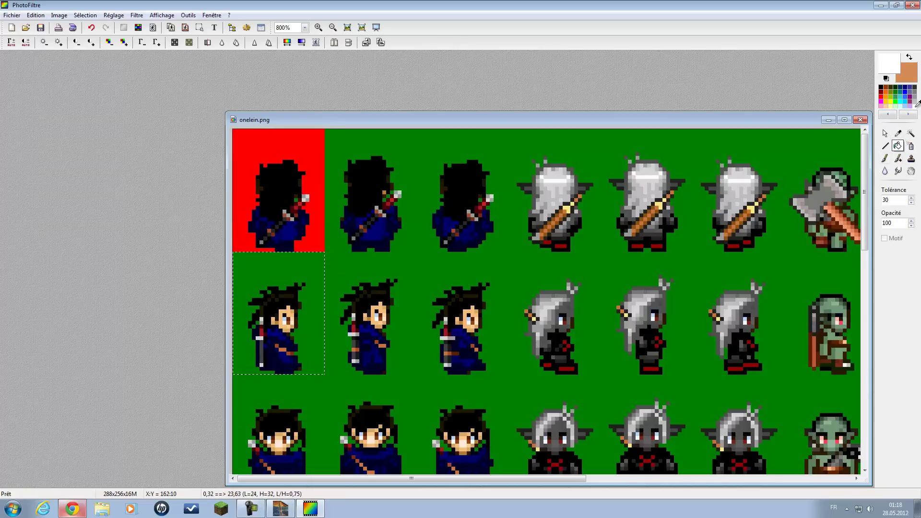
{"action": "left_click", "coordinate": [295, 262]}
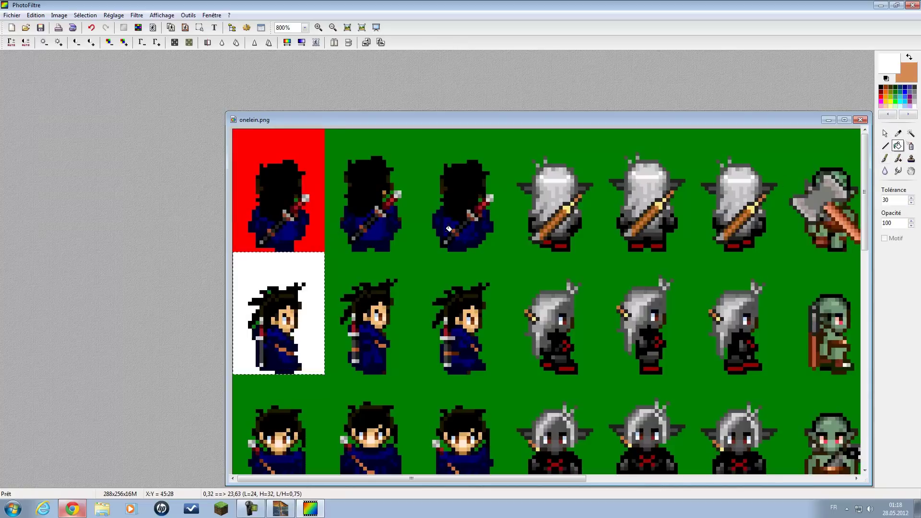
Check the neighbouring top-row sprite cells with the 24 × 32 selection frame and clear the selection.
{"action": "left_click", "coordinate": [885, 133]}
{"action": "left_click_drag", "start_coordinate": [279, 304], "coordinate": [401, 191]}
{"action": "left_click_drag", "start_coordinate": [342, 190], "coordinate": [291, 191]}
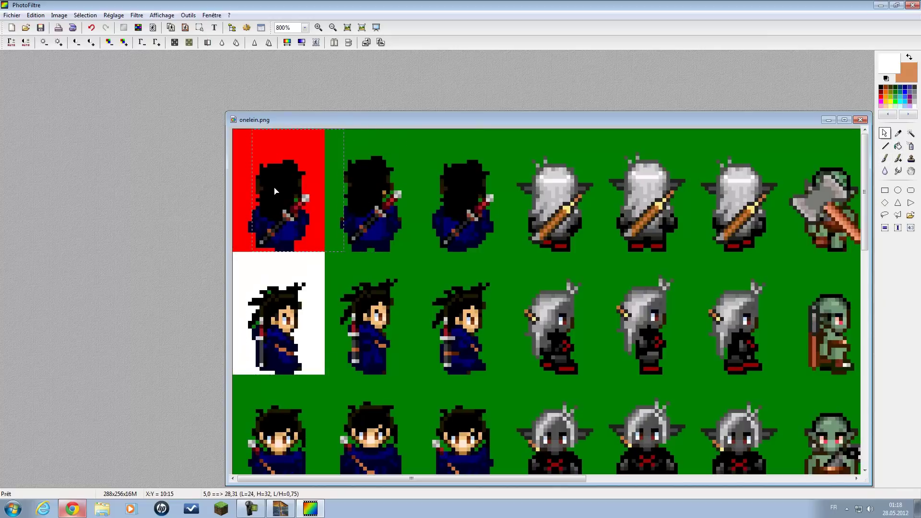
{"action": "left_click", "coordinate": [387, 169]}
{"action": "scroll", "coordinate": [406, 194], "scroll_direction": "down", "scroll_amount": 6}
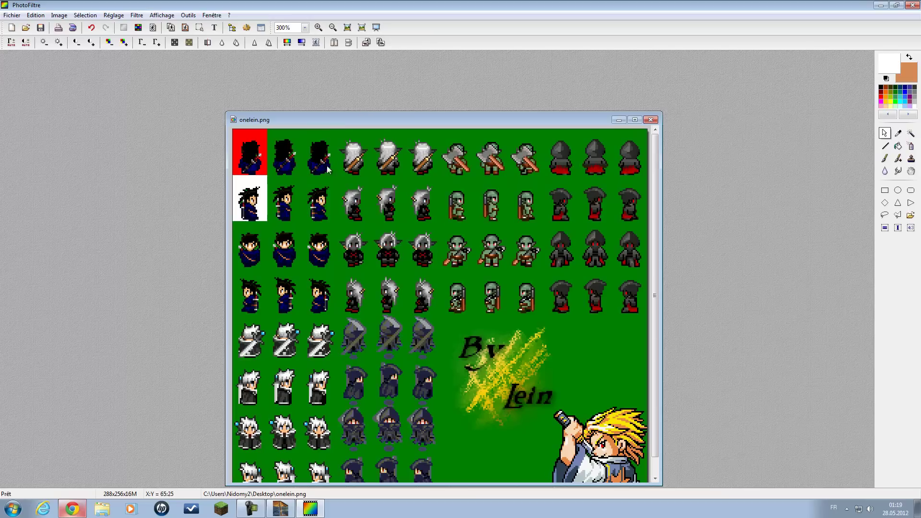
Frame the first character's block of three by four sprites, move the frame over neighbouring blocks, and clear the selection.
{"action": "scroll", "coordinate": [286, 164], "scroll_direction": "up", "scroll_amount": 5}
{"action": "scroll", "coordinate": [326, 183], "scroll_direction": "down", "scroll_amount": 2}
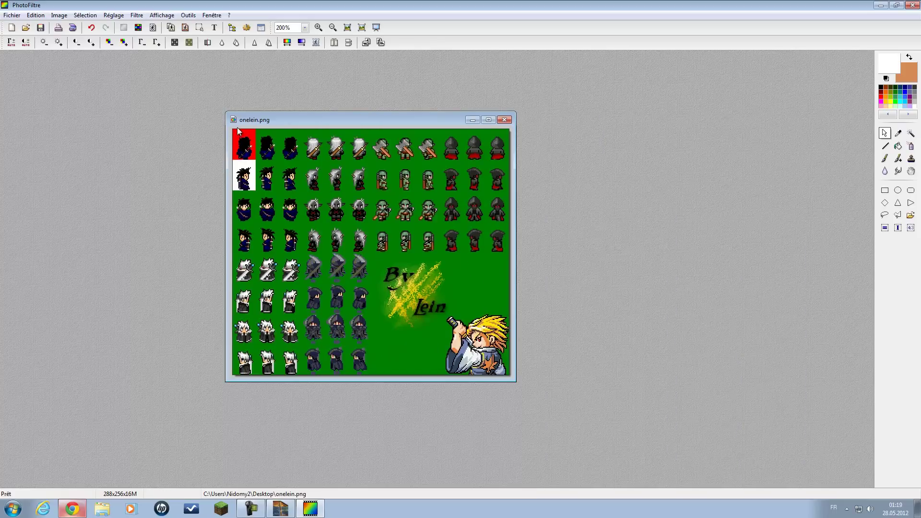
{"action": "left_click_drag", "start_coordinate": [233, 129], "coordinate": [299, 254]}
{"action": "mouse_move", "coordinate": [259, 214]}
{"action": "left_mouse_down"}
{"action": "mouse_move", "coordinate": [402, 210]}
{"action": "mouse_move", "coordinate": [386, 212]}
{"action": "left_mouse_up"}
{"action": "left_click_drag", "start_coordinate": [470, 211], "coordinate": [365, 194]}
{"action": "left_click", "coordinate": [449, 194]}
{"action": "scroll", "coordinate": [367, 175], "scroll_direction": "up", "scroll_amount": 3}
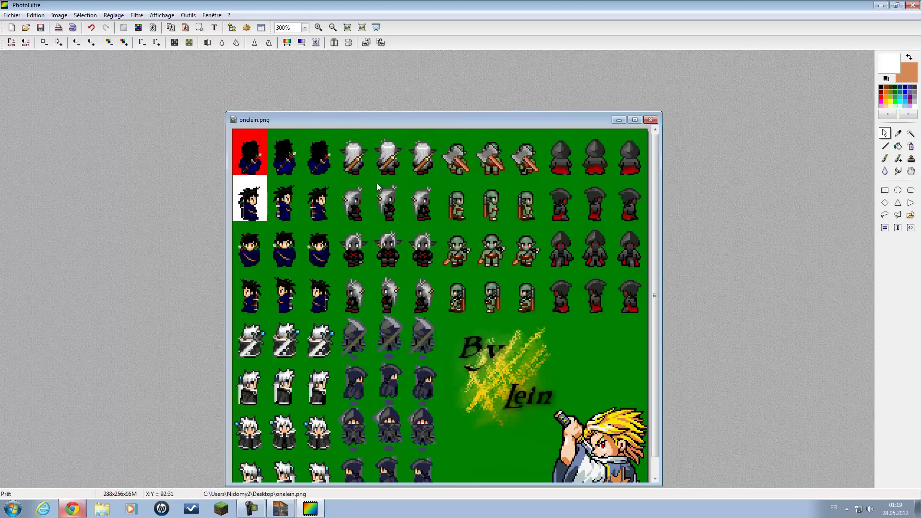
Select the first character's 72 × 128 pixel block of twelve sprites and crop the image to it.
{"action": "scroll", "coordinate": [433, 226], "scroll_direction": "down", "scroll_amount": 2}
{"action": "scroll", "coordinate": [327, 258], "scroll_direction": "up", "scroll_amount": 1}
{"action": "left_click", "coordinate": [231, 125]}
{"action": "left_click", "coordinate": [263, 122]}
{"action": "left_click_drag", "start_coordinate": [232, 128], "coordinate": [372, 375]}
{"action": "right_click", "coordinate": [338, 305]}
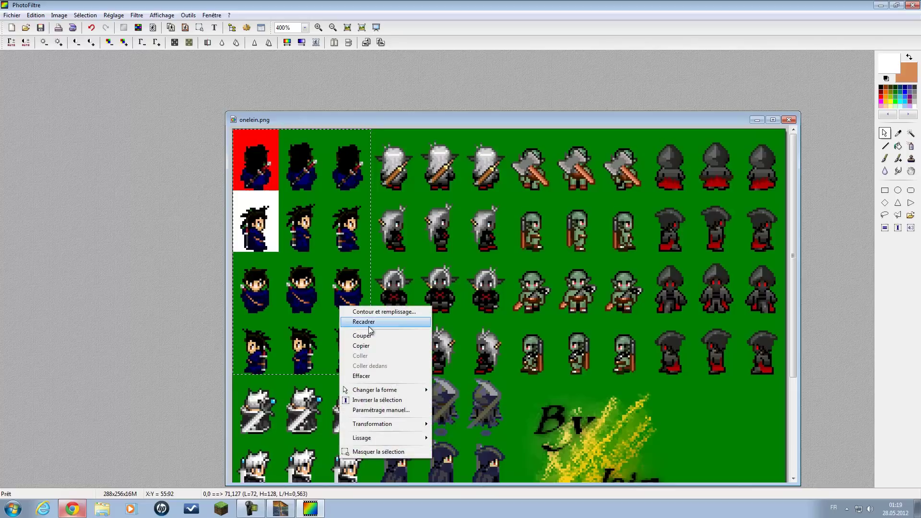
{"action": "left_click", "coordinate": [360, 321]}
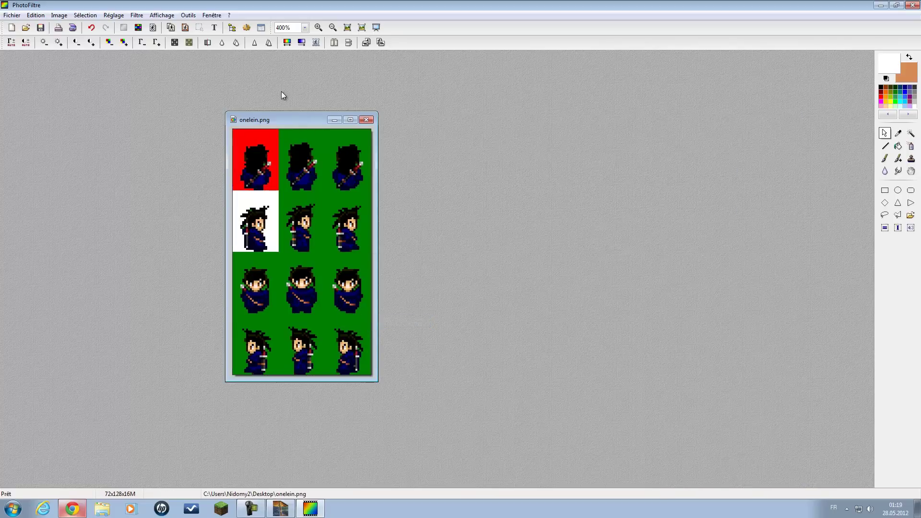
Outline the top row of three sprites with a selection about 72 × 33 pixels and clear it.
{"action": "left_click_drag", "start_coordinate": [290, 120], "coordinate": [266, 93]}
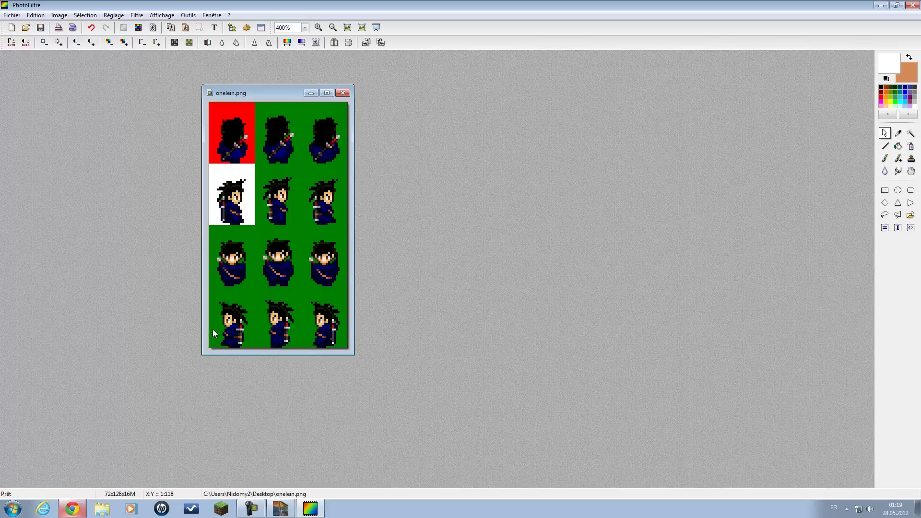
{"action": "left_click_drag", "start_coordinate": [264, 95], "coordinate": [266, 107]}
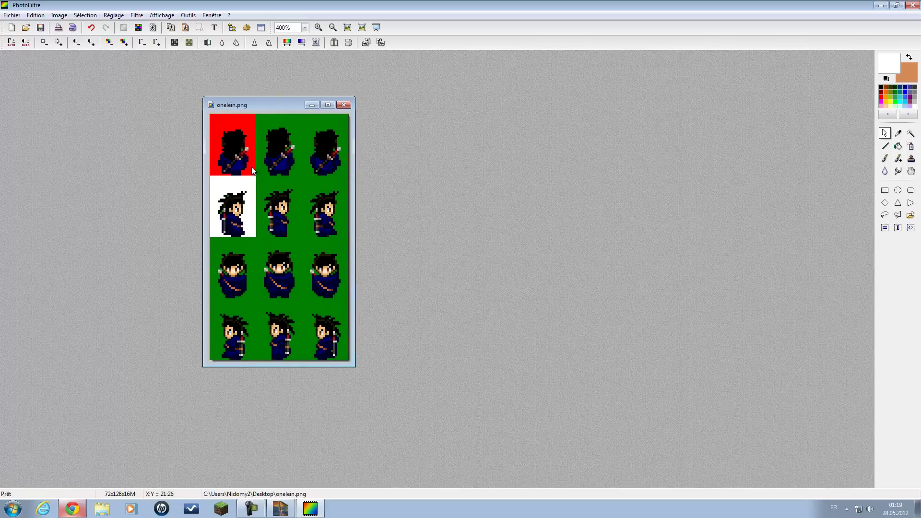
{"action": "scroll", "coordinate": [321, 195], "scroll_direction": "up", "scroll_amount": 2}
{"action": "scroll", "coordinate": [369, 192], "scroll_direction": "up", "scroll_amount": 3}
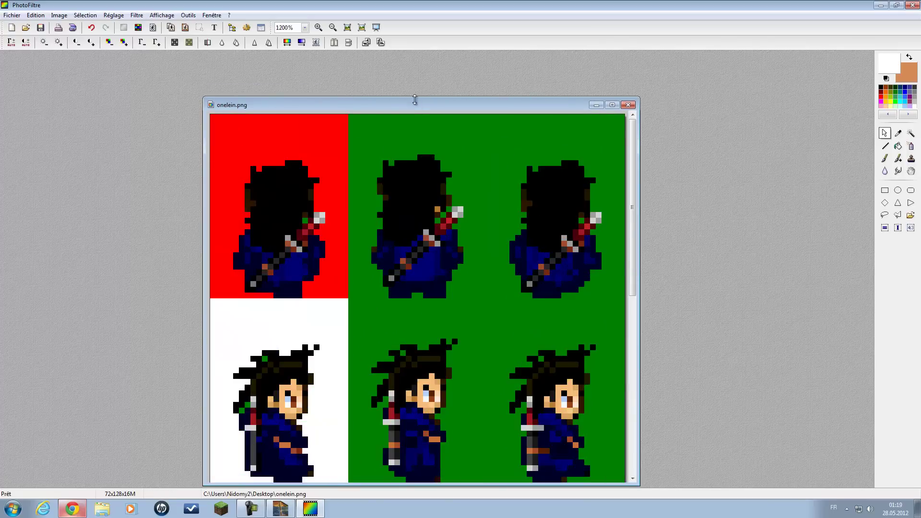
{"action": "left_click_drag", "start_coordinate": [413, 108], "coordinate": [392, 116]}
{"action": "scroll", "coordinate": [252, 235], "scroll_direction": "down", "scroll_amount": 2}
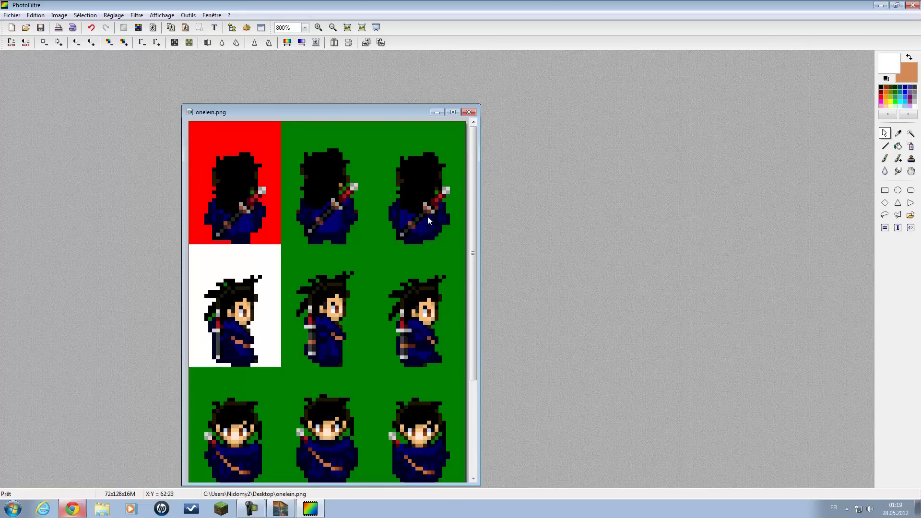
{"action": "left_click_drag", "start_coordinate": [384, 112], "coordinate": [393, 85]}
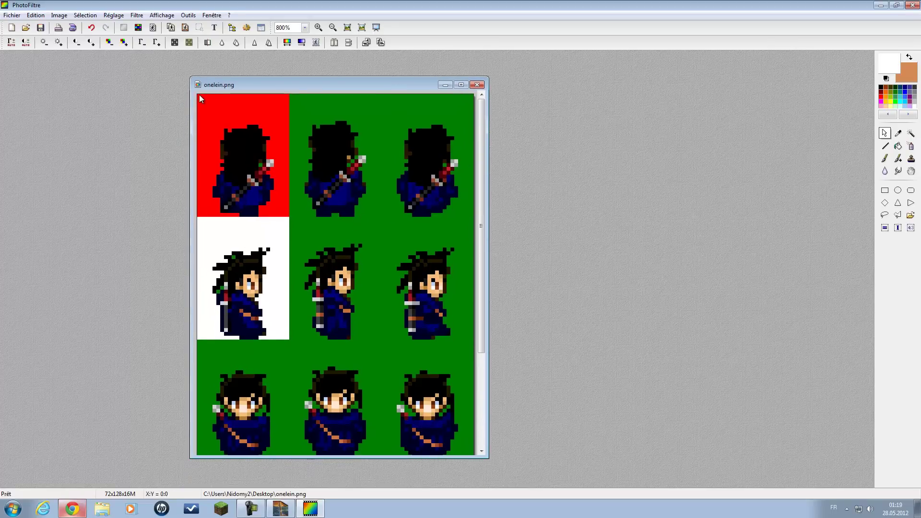
{"action": "left_click_drag", "start_coordinate": [196, 94], "coordinate": [482, 224]}
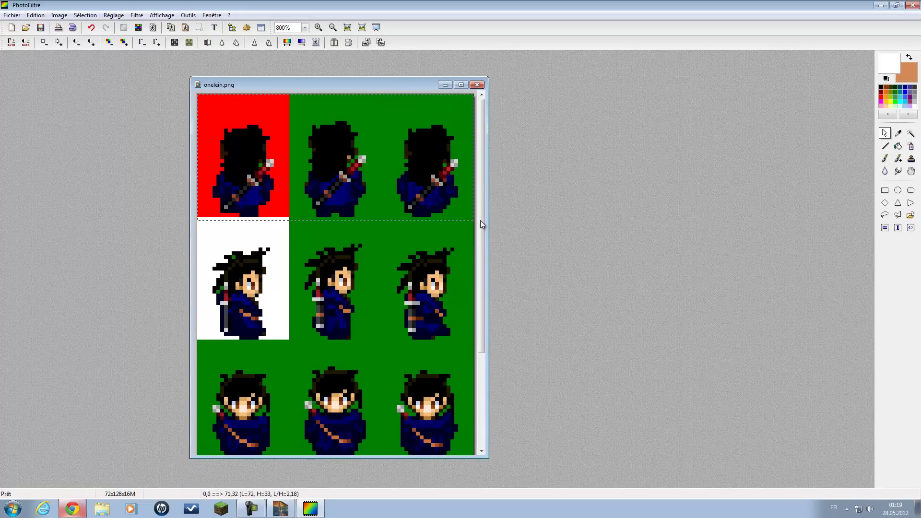
{"action": "left_click", "coordinate": [411, 238]}
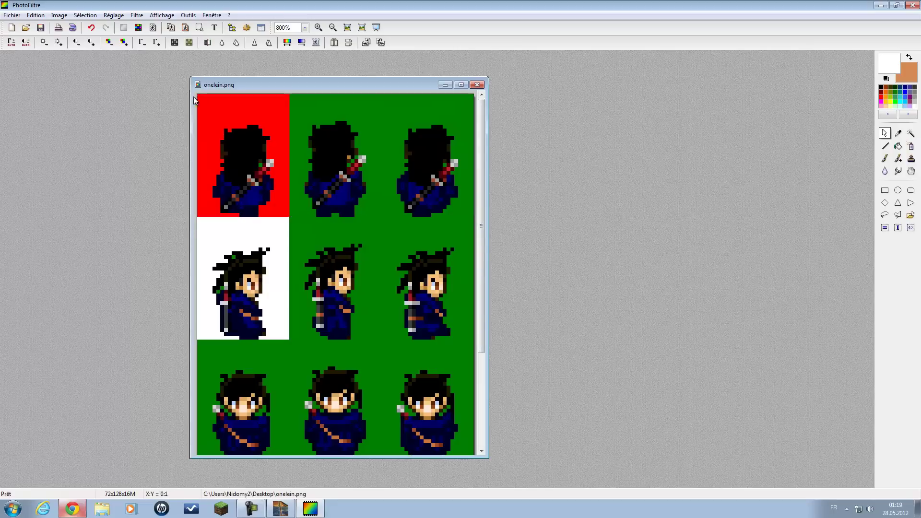
{"action": "left_click_drag", "start_coordinate": [194, 94], "coordinate": [479, 220]}
{"action": "left_click", "coordinate": [393, 249]}
Select the red 24 × 32 pixel cell and narrow the selection on both sides to 16 × 32 pixels around the sprite.
{"action": "scroll", "coordinate": [257, 197], "scroll_direction": "up", "scroll_amount": 3}
{"action": "scroll", "coordinate": [257, 221], "scroll_direction": "down", "scroll_amount": 6}
{"action": "scroll", "coordinate": [283, 199], "scroll_direction": "up", "scroll_amount": 1}
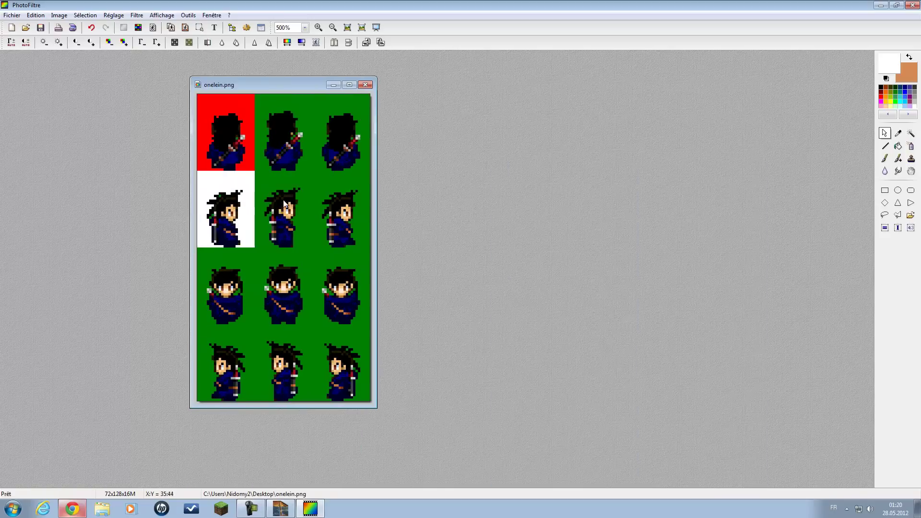
{"action": "scroll", "coordinate": [214, 127], "scroll_direction": "up", "scroll_amount": 2}
{"action": "left_click_drag", "start_coordinate": [200, 97], "coordinate": [292, 220]}
{"action": "scroll", "coordinate": [292, 220], "scroll_direction": "up", "scroll_amount": 2}
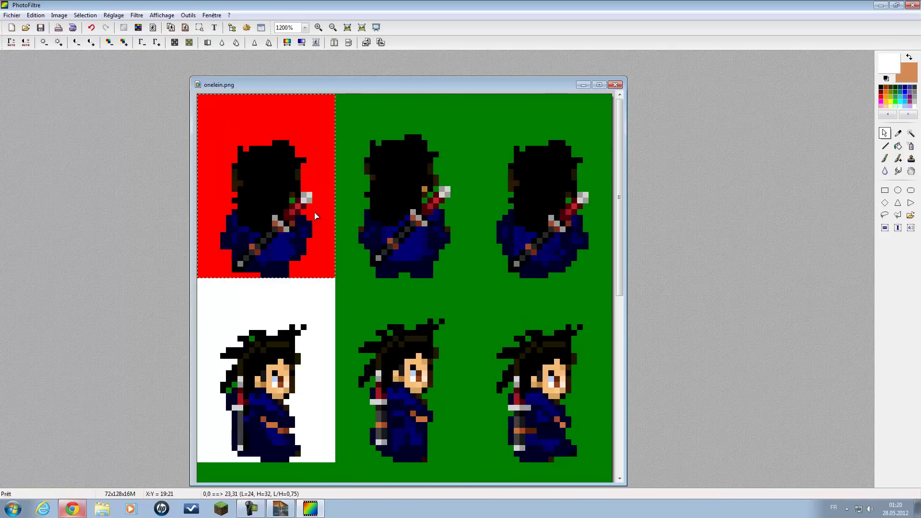
{"action": "left_click_drag", "start_coordinate": [381, 242], "coordinate": [347, 246]}
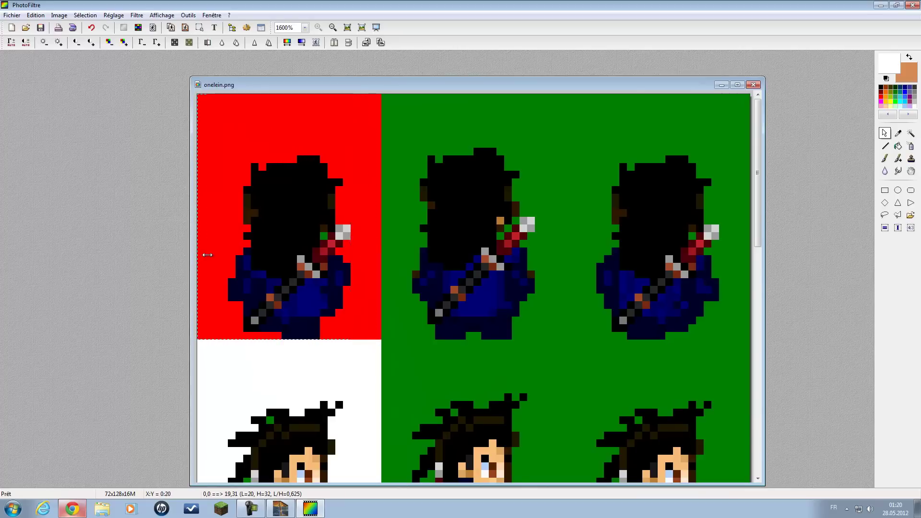
{"action": "left_click_drag", "start_coordinate": [200, 255], "coordinate": [228, 254]}
{"action": "scroll", "coordinate": [302, 255], "scroll_direction": "down", "scroll_amount": 1}
{"action": "scroll", "coordinate": [298, 195], "scroll_direction": "up", "scroll_amount": 1}
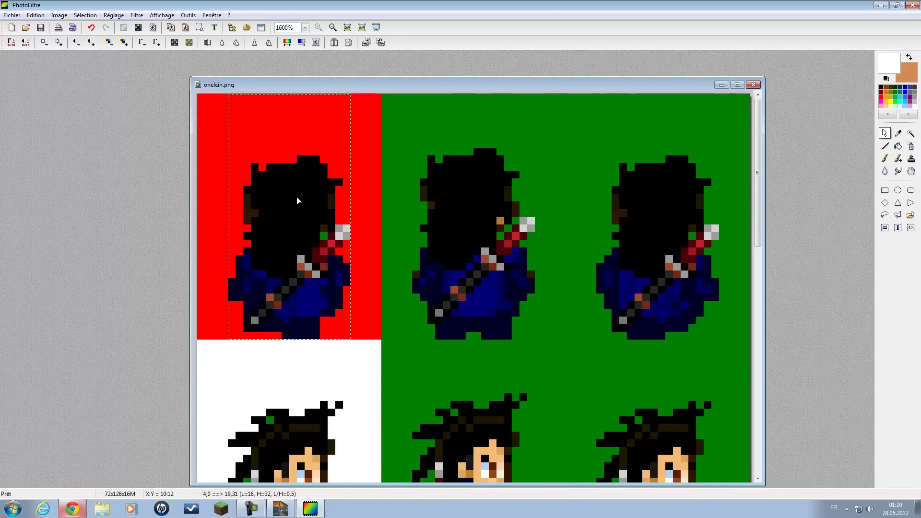
Mark the 4-pixel-wide empty strip beside the red cell's sprite, shorten it to 15 pixels high, and clear the selection.
{"action": "mouse_move", "coordinate": [351, 274]}
{"action": "left_mouse_down"}
{"action": "mouse_move", "coordinate": [216, 277]}
{"action": "mouse_move", "coordinate": [352, 282]}
{"action": "left_mouse_up"}
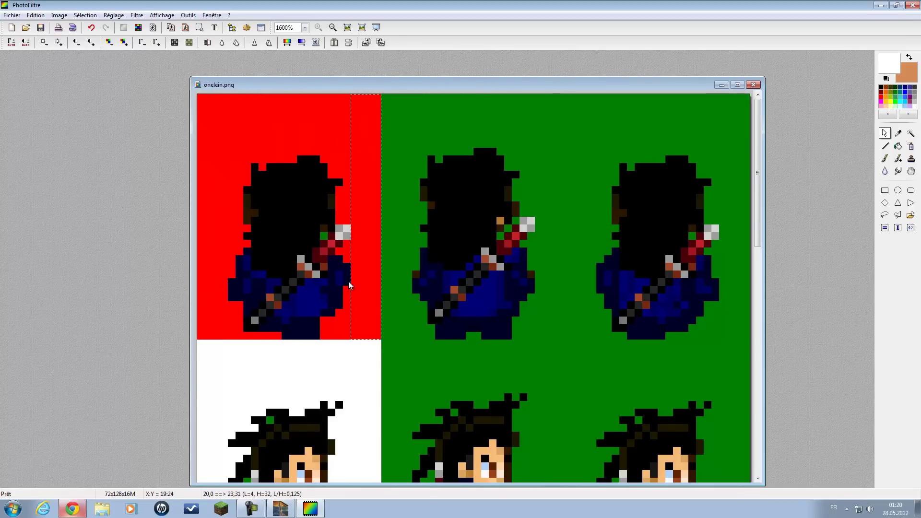
{"action": "left_click_drag", "start_coordinate": [363, 95], "coordinate": [364, 224]}
{"action": "mouse_move", "coordinate": [365, 276]}
{"action": "left_mouse_down"}
{"action": "mouse_move", "coordinate": [243, 279]}
{"action": "mouse_move", "coordinate": [370, 265]}
{"action": "mouse_move", "coordinate": [206, 271]}
{"action": "mouse_move", "coordinate": [244, 278]}
{"action": "mouse_move", "coordinate": [213, 287]}
{"action": "mouse_move", "coordinate": [359, 284]}
{"action": "left_mouse_up"}
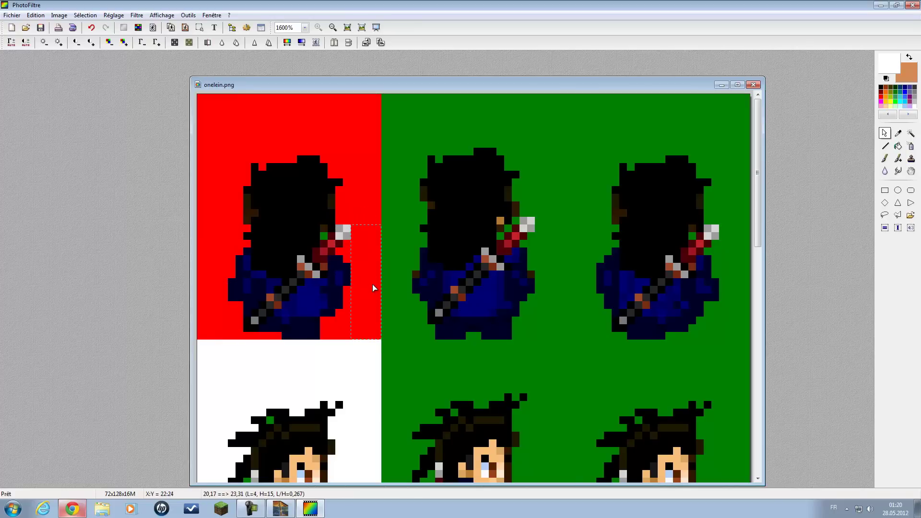
{"action": "left_click", "coordinate": [329, 230]}
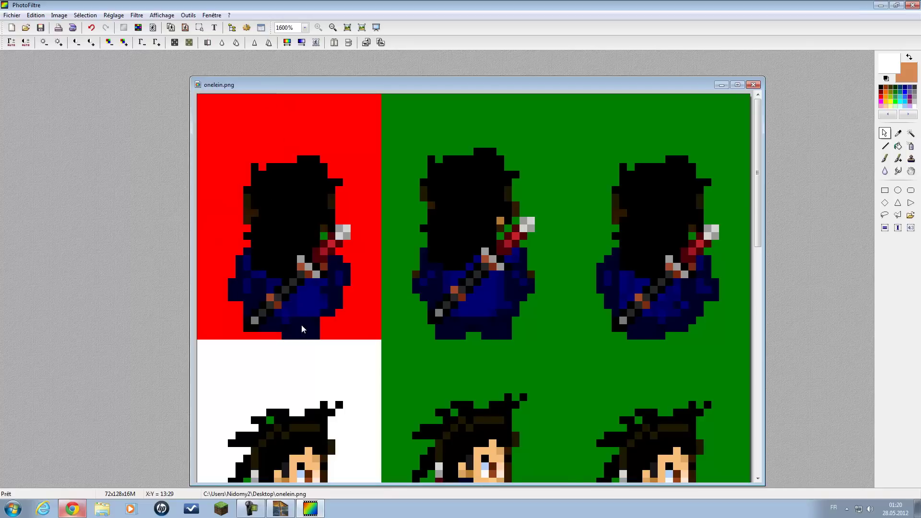
{"action": "left_click_drag", "start_coordinate": [305, 166], "coordinate": [323, 124]}
{"action": "left_click", "coordinate": [342, 231]}
Frame the red cell's sprite with a 16 × 23 pixel selection, shift it downward over the figure, and clear it.
{"action": "scroll", "coordinate": [433, 203], "scroll_direction": "down", "scroll_amount": 5}
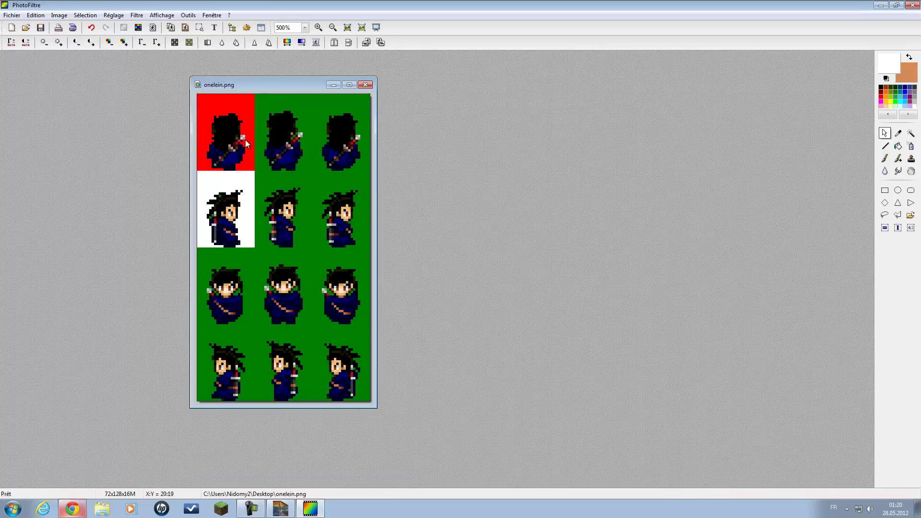
{"action": "scroll", "coordinate": [278, 143], "scroll_direction": "up", "scroll_amount": 3}
{"action": "scroll", "coordinate": [310, 223], "scroll_direction": "up", "scroll_amount": 3}
{"action": "scroll", "coordinate": [298, 230], "scroll_direction": "down", "scroll_amount": 5}
{"action": "scroll", "coordinate": [275, 238], "scroll_direction": "up", "scroll_amount": 2}
{"action": "scroll", "coordinate": [307, 240], "scroll_direction": "up", "scroll_amount": 3}
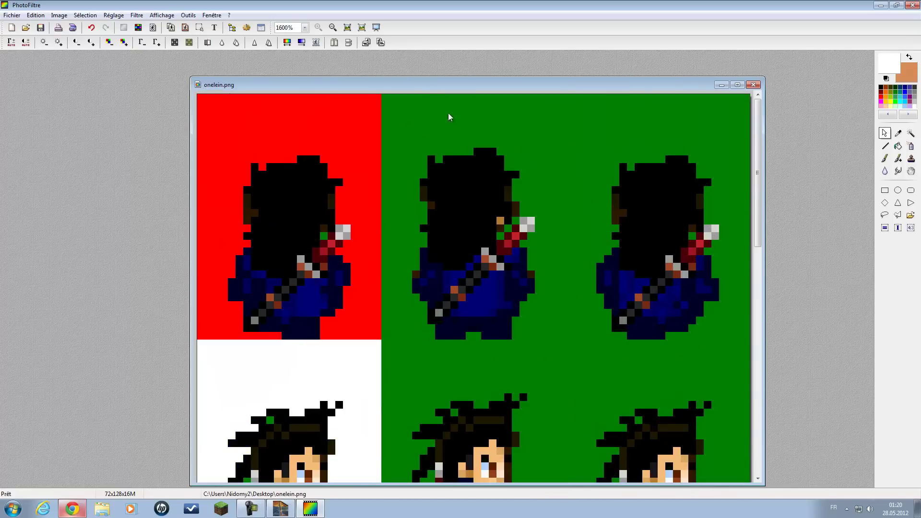
{"action": "mouse_move", "coordinate": [231, 95]}
{"action": "left_mouse_down"}
{"action": "mouse_move", "coordinate": [269, 185]}
{"action": "mouse_move", "coordinate": [352, 272]}
{"action": "left_mouse_up"}
{"action": "left_click_drag", "start_coordinate": [299, 181], "coordinate": [299, 221]}
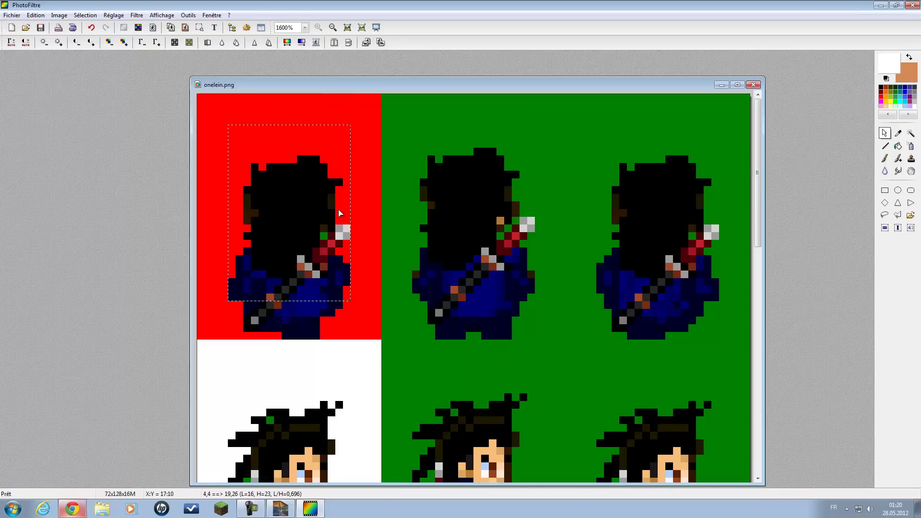
{"action": "left_click", "coordinate": [254, 305]}
Select the lower body of the red cell's sprite, enlarge the frame to 20 × 25 pixels around the figure, and clear it.
{"action": "left_click_drag", "start_coordinate": [244, 247], "coordinate": [311, 340]}
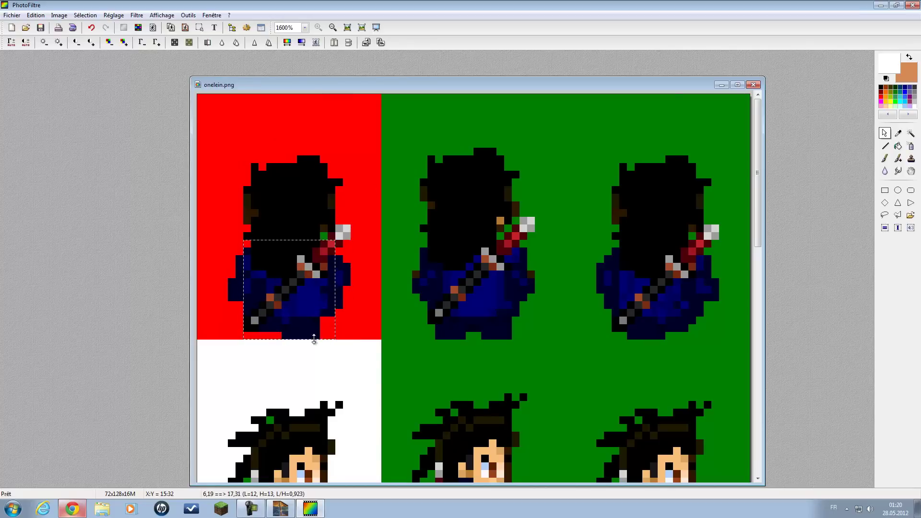
{"action": "left_click_drag", "start_coordinate": [305, 240], "coordinate": [305, 155]}
{"action": "left_click_drag", "start_coordinate": [243, 243], "coordinate": [226, 243]}
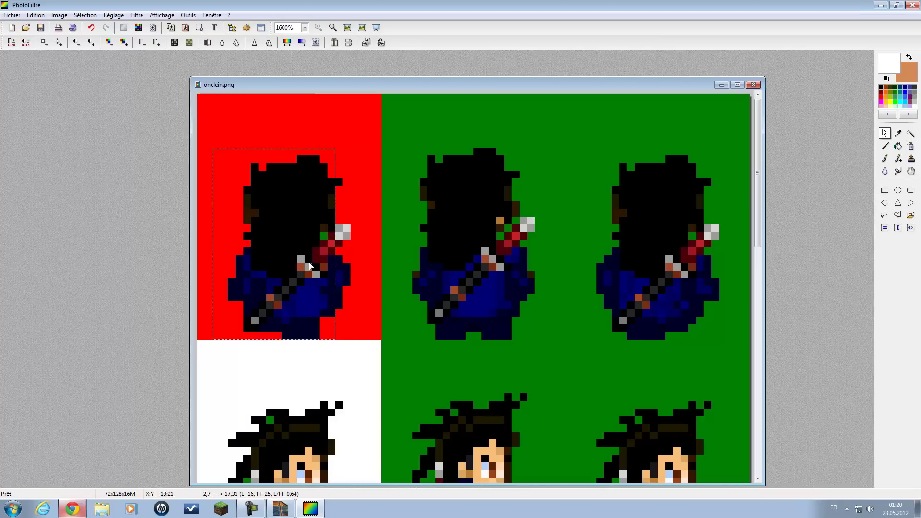
{"action": "left_click_drag", "start_coordinate": [334, 274], "coordinate": [367, 279]}
{"action": "left_click_drag", "start_coordinate": [296, 244], "coordinate": [304, 245]}
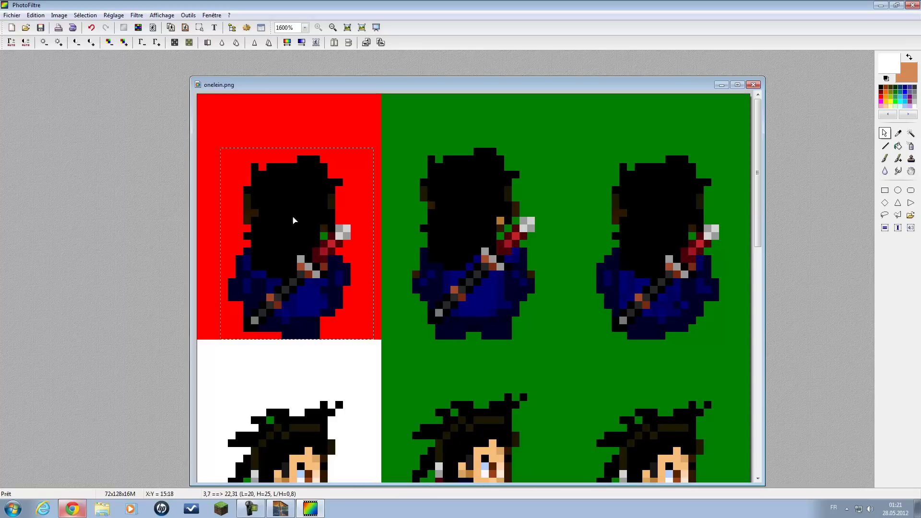
{"action": "left_click", "coordinate": [405, 255]}
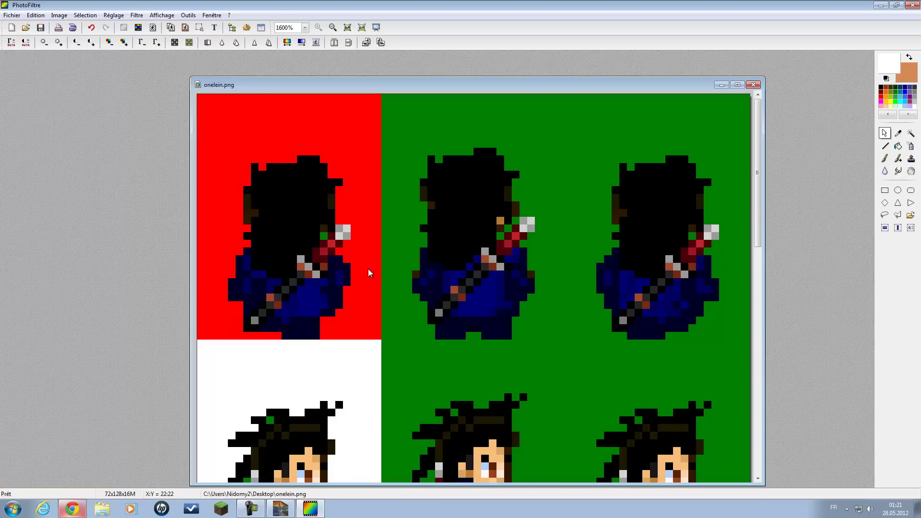
Frame the red cell sprite's lower body with a 17 × 15 pixel selection, compare it with the second sprite, and clear it.
{"action": "left_click_drag", "start_coordinate": [229, 233], "coordinate": [325, 328]}
{"action": "left_click_drag", "start_coordinate": [302, 291], "coordinate": [294, 302]}
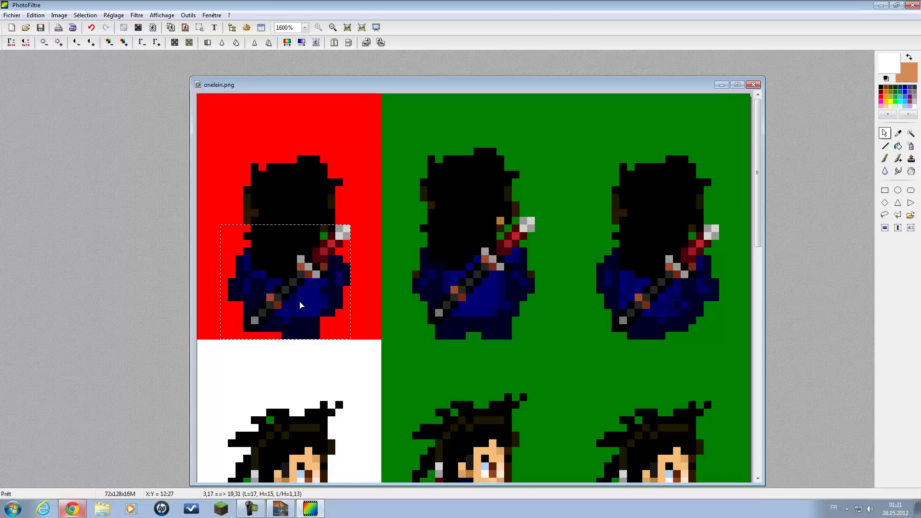
{"action": "left_click_drag", "start_coordinate": [286, 294], "coordinate": [415, 298]}
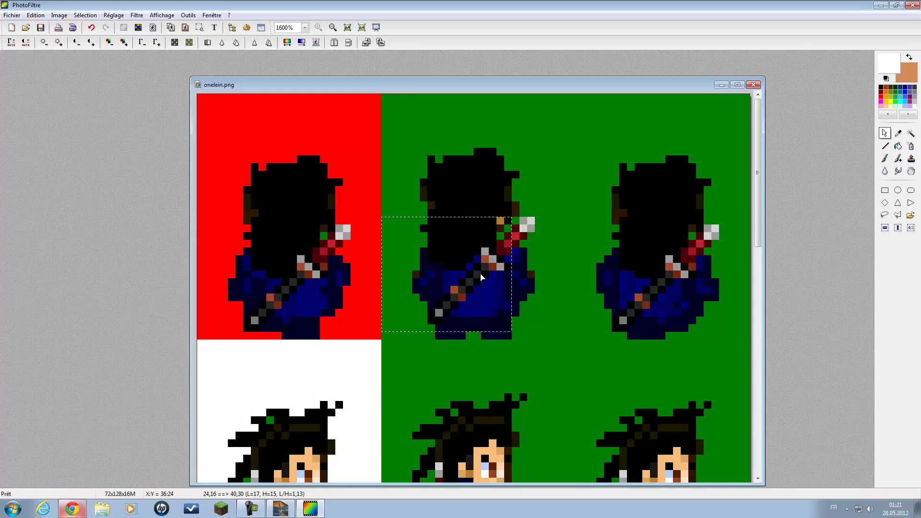
{"action": "left_click_drag", "start_coordinate": [472, 267], "coordinate": [349, 260]}
{"action": "left_click_drag", "start_coordinate": [448, 246], "coordinate": [458, 253]}
{"action": "left_click", "coordinate": [446, 256]}
Move the image window up to the workspace's upper edge and select the red 24 × 32 pixel cell.
{"action": "scroll", "coordinate": [362, 252], "scroll_direction": "down", "scroll_amount": 6}
{"action": "scroll", "coordinate": [287, 207], "scroll_direction": "up", "scroll_amount": 4}
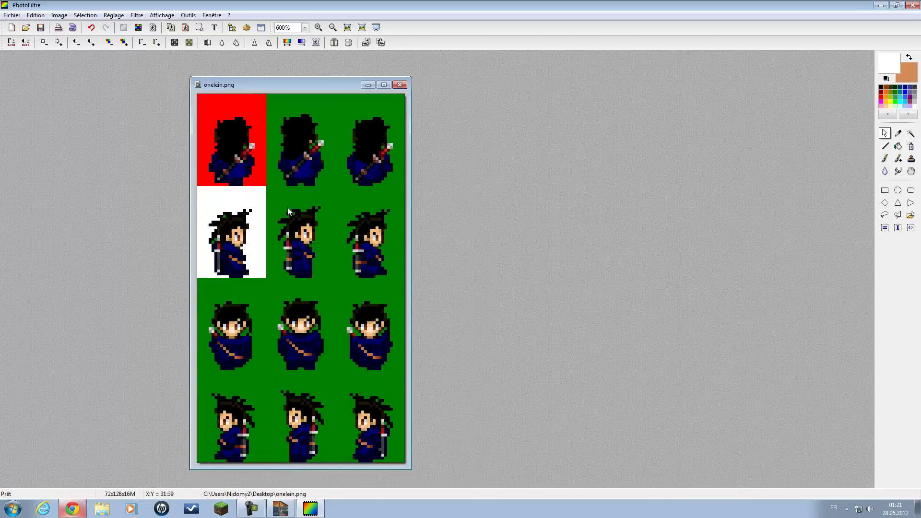
{"action": "scroll", "coordinate": [329, 208], "scroll_direction": "down", "scroll_amount": 2}
{"action": "scroll", "coordinate": [314, 355], "scroll_direction": "up", "scroll_amount": 2}
{"action": "scroll", "coordinate": [383, 278], "scroll_direction": "down", "scroll_amount": 2}
{"action": "scroll", "coordinate": [290, 194], "scroll_direction": "up", "scroll_amount": 2}
{"action": "scroll", "coordinate": [359, 131], "scroll_direction": "down", "scroll_amount": 2}
{"action": "left_click_drag", "start_coordinate": [303, 82], "coordinate": [291, 56]}
{"action": "scroll", "coordinate": [315, 292], "scroll_direction": "down", "scroll_amount": 2}
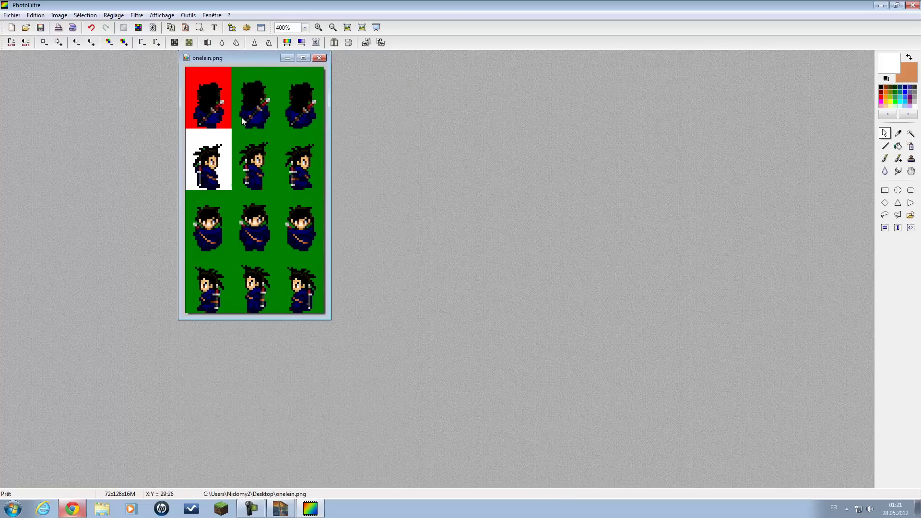
{"action": "scroll", "coordinate": [236, 127], "scroll_direction": "up", "scroll_amount": 2}
{"action": "left_click_drag", "start_coordinate": [186, 67], "coordinate": [256, 150]}
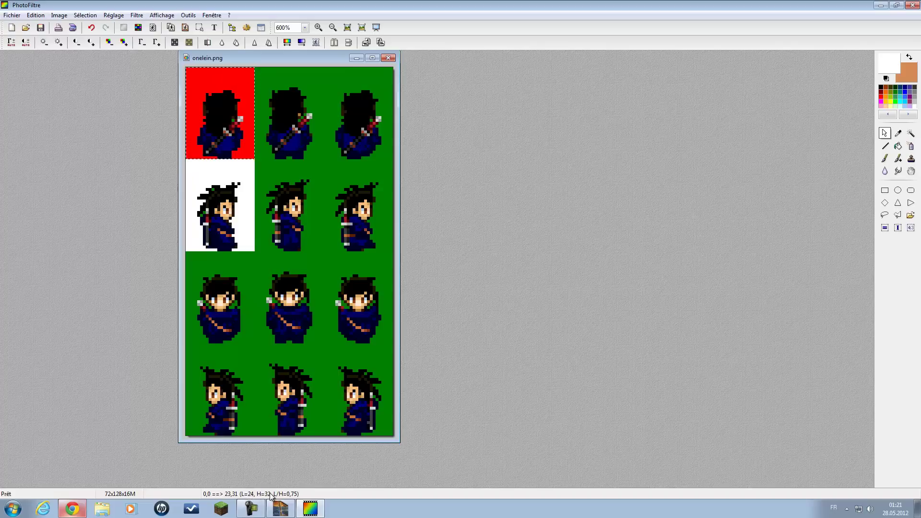
Examine the selected red cell and its neighbouring sprites at several magnifications.
{"action": "left_click_drag", "start_coordinate": [223, 111], "coordinate": [199, 75]}
{"action": "scroll", "coordinate": [277, 159], "scroll_direction": "down", "scroll_amount": 2}
{"action": "scroll", "coordinate": [211, 155], "scroll_direction": "up", "scroll_amount": 5}
{"action": "scroll", "coordinate": [376, 258], "scroll_direction": "down", "scroll_amount": 4}
{"action": "scroll", "coordinate": [315, 91], "scroll_direction": "up", "scroll_amount": 2}
{"action": "mouse_move", "coordinate": [403, 188]}
{"action": "left_mouse_down"}
{"action": "mouse_move", "coordinate": [434, 187]}
{"action": "mouse_move", "coordinate": [403, 188]}
{"action": "left_mouse_up"}
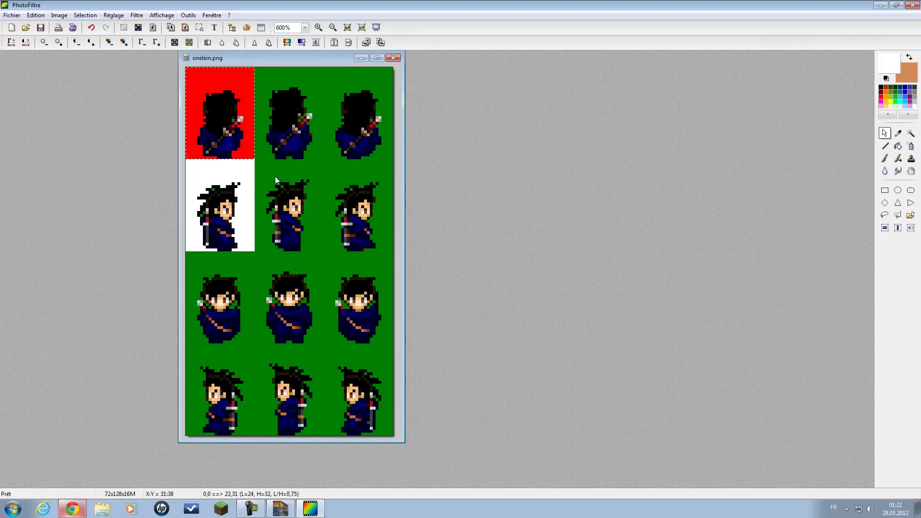
{"action": "scroll", "coordinate": [275, 176], "scroll_direction": "up", "scroll_amount": 1}
{"action": "scroll", "coordinate": [286, 190], "scroll_direction": "down", "scroll_amount": 1}
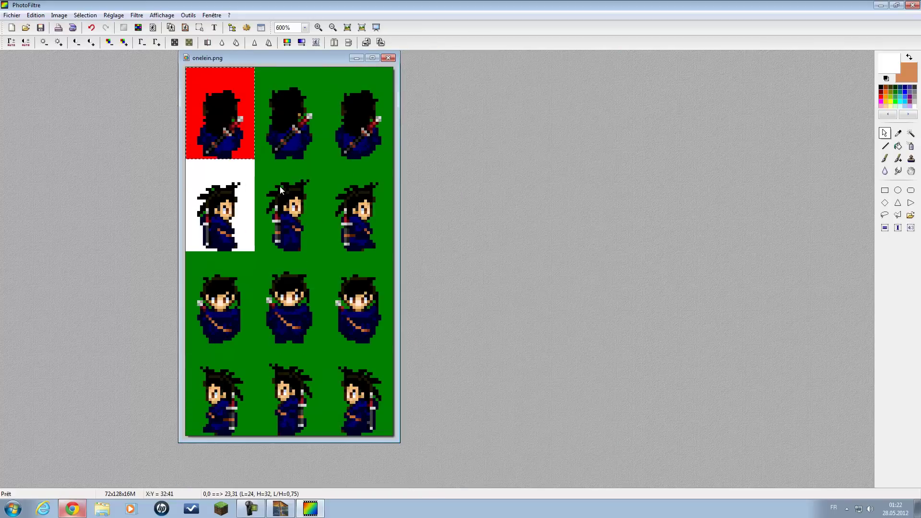
{"action": "scroll", "coordinate": [274, 179], "scroll_direction": "up", "scroll_amount": 2}
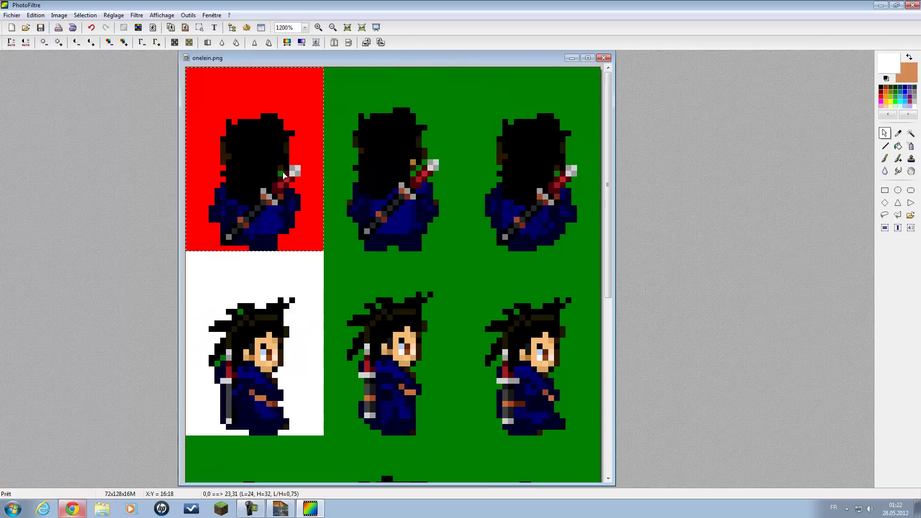
{"action": "scroll", "coordinate": [288, 180], "scroll_direction": "down", "scroll_amount": 2}
{"action": "scroll", "coordinate": [360, 182], "scroll_direction": "up", "scroll_amount": 3}
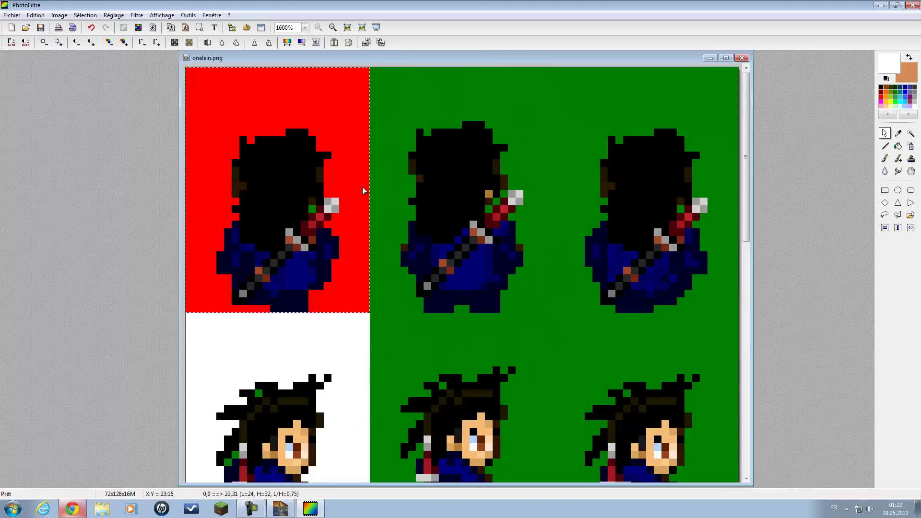
{"action": "scroll", "coordinate": [380, 284], "scroll_direction": "down", "scroll_amount": 2}
{"action": "scroll", "coordinate": [394, 285], "scroll_direction": "down", "scroll_amount": 1}
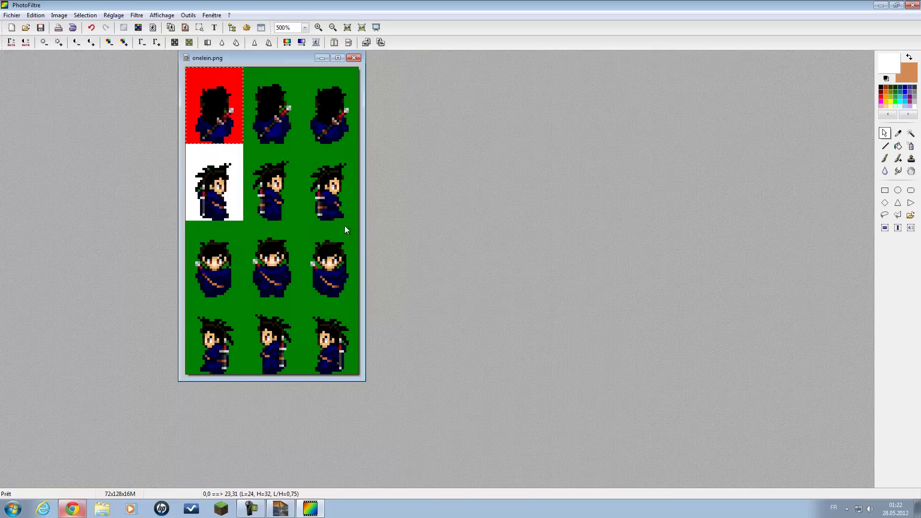
Enlarge the onelein.png window, shift the 24 × 32 pixel selection onto the second sprite of the first row, and clear it.
{"action": "left_click_drag", "start_coordinate": [362, 142], "coordinate": [472, 190]}
{"action": "left_click_drag", "start_coordinate": [405, 380], "coordinate": [406, 443]}
{"action": "left_click_drag", "start_coordinate": [220, 120], "coordinate": [294, 127]}
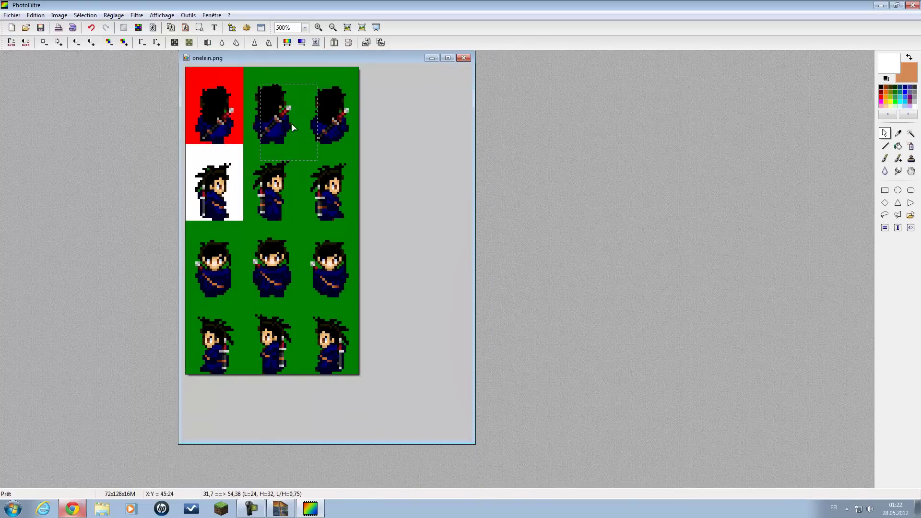
{"action": "left_click", "coordinate": [298, 154]}
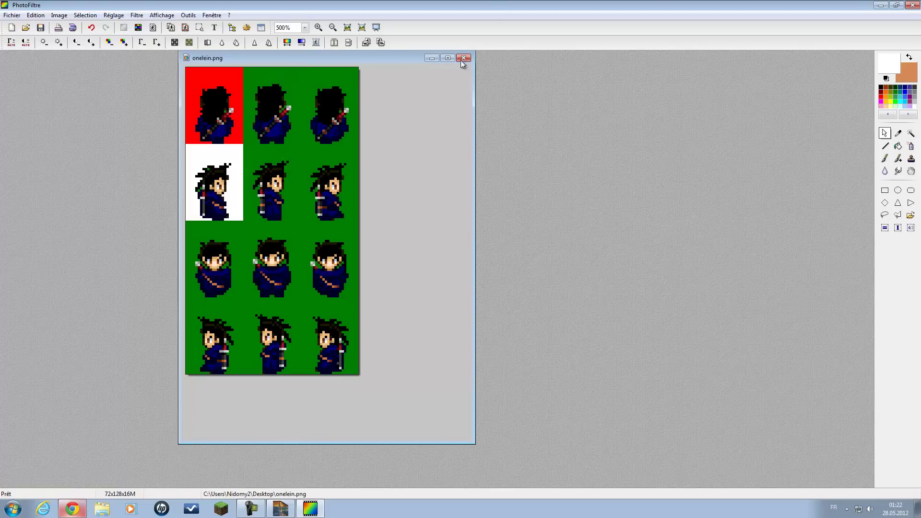
Close onelein.png without saving and restore the program window to its smaller floating size.
{"action": "left_click", "coordinate": [463, 58]}
{"action": "left_click", "coordinate": [480, 278]}
{"action": "left_click_drag", "start_coordinate": [480, 5], "coordinate": [376, 53]}
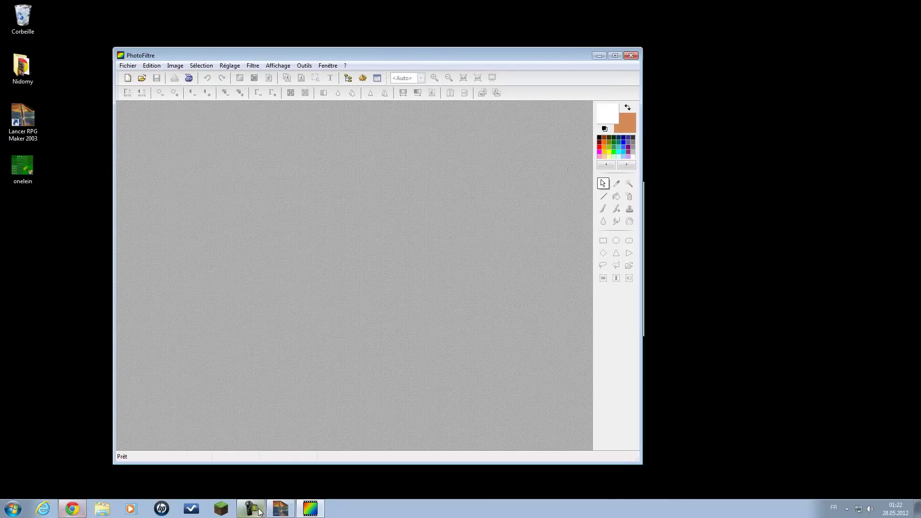
Switch to Chrome and open the Templates page for RPG Maker 2000/2003 on rpg-maker.fr.
{"action": "left_click", "coordinate": [72, 509]}
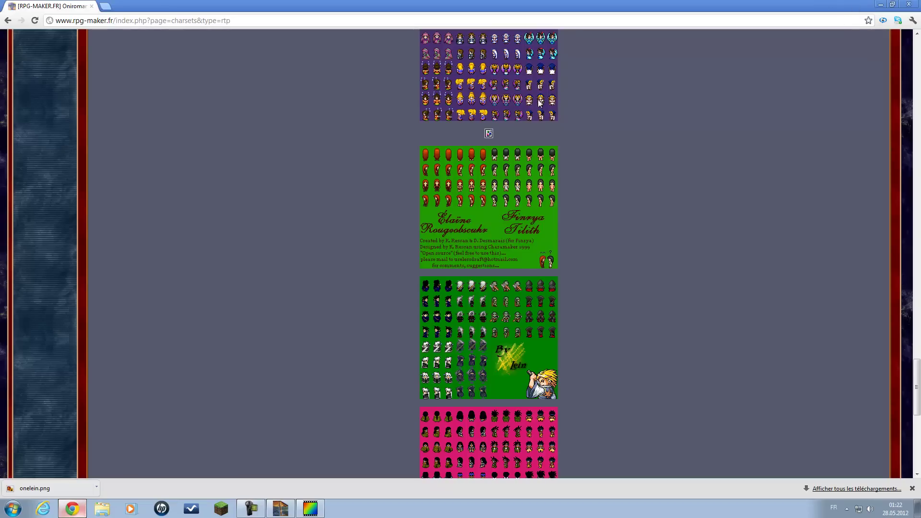
{"action": "scroll", "coordinate": [544, 92], "scroll_direction": "up", "scroll_amount": 20}
{"action": "scroll", "coordinate": [388, 239], "scroll_direction": "up", "scroll_amount": 20}
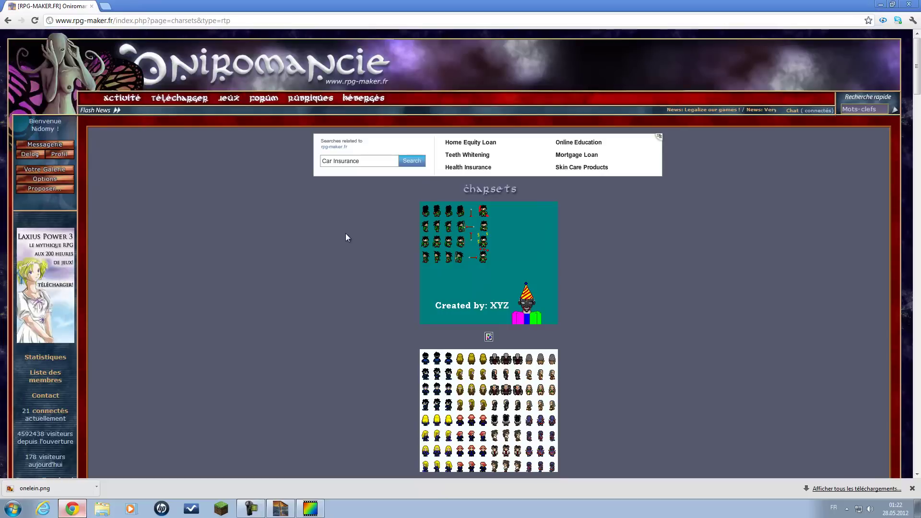
{"action": "mouse_move", "coordinate": [180, 99]}
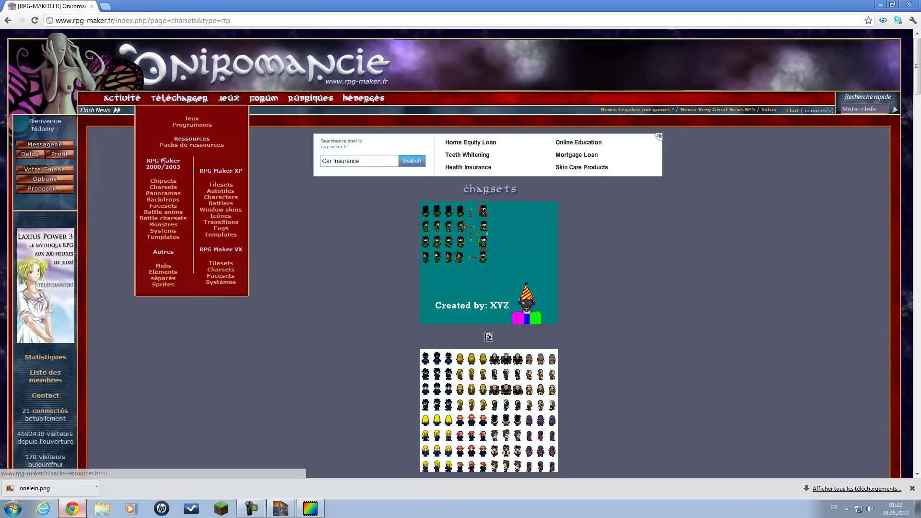
{"action": "left_click", "coordinate": [163, 236]}
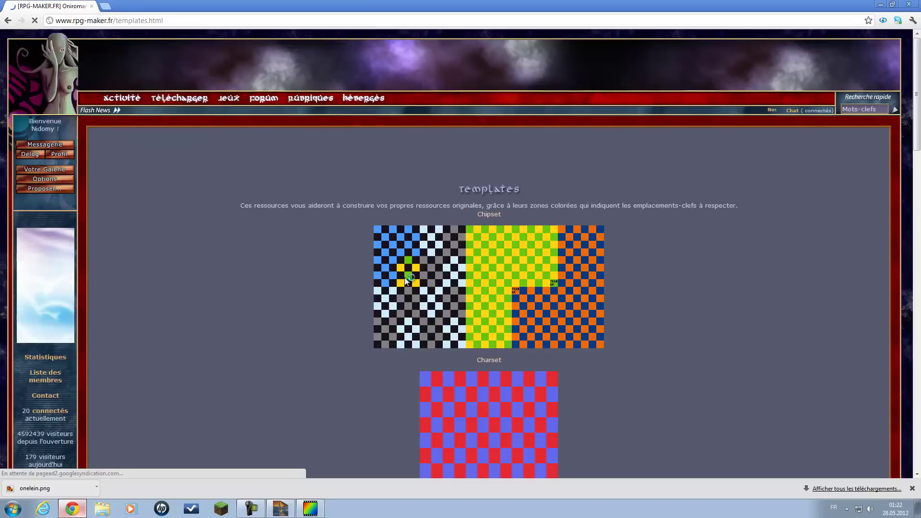
Look through the Templates page to find the Charset template with its red and blue cells.
{"action": "scroll", "coordinate": [545, 266], "scroll_direction": "down", "scroll_amount": 4}
{"action": "scroll", "coordinate": [699, 320], "scroll_direction": "up", "scroll_amount": 4}
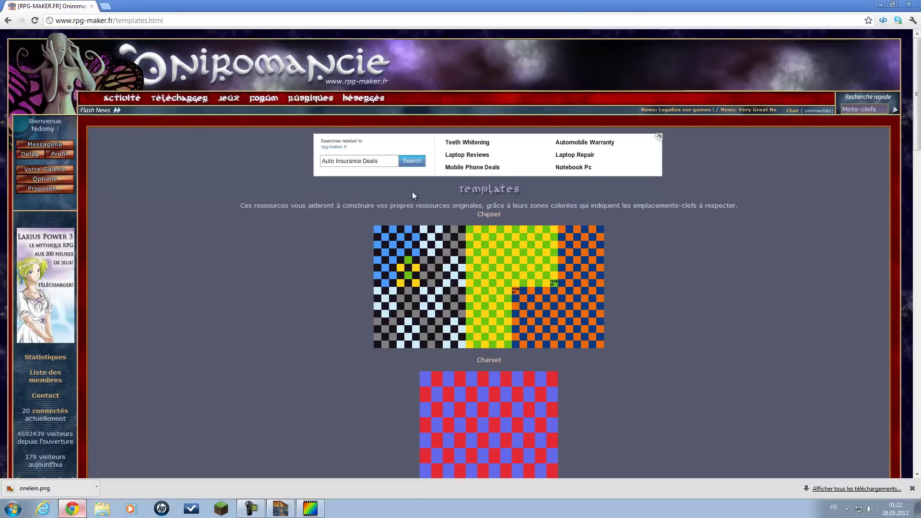
{"action": "scroll", "coordinate": [705, 290], "scroll_direction": "down", "scroll_amount": 3}
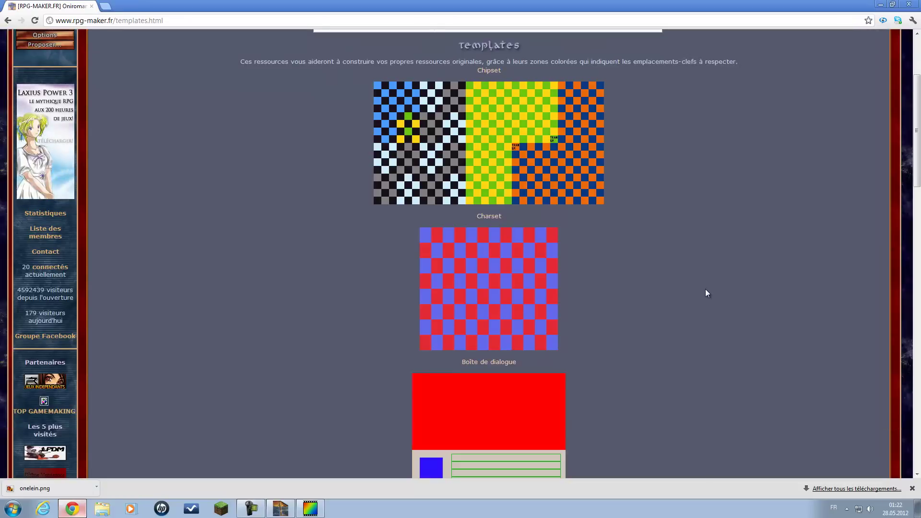
{"action": "double_click", "coordinate": [490, 216]}
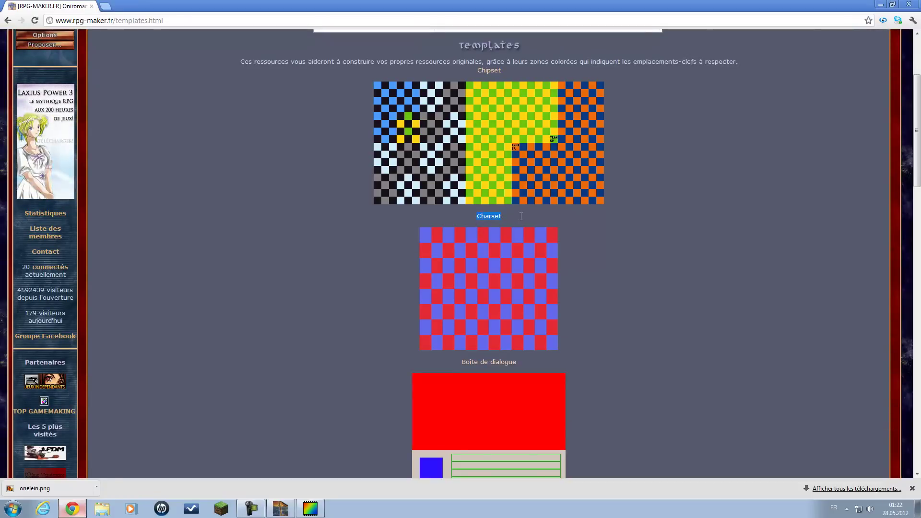
{"action": "left_click", "coordinate": [548, 217]}
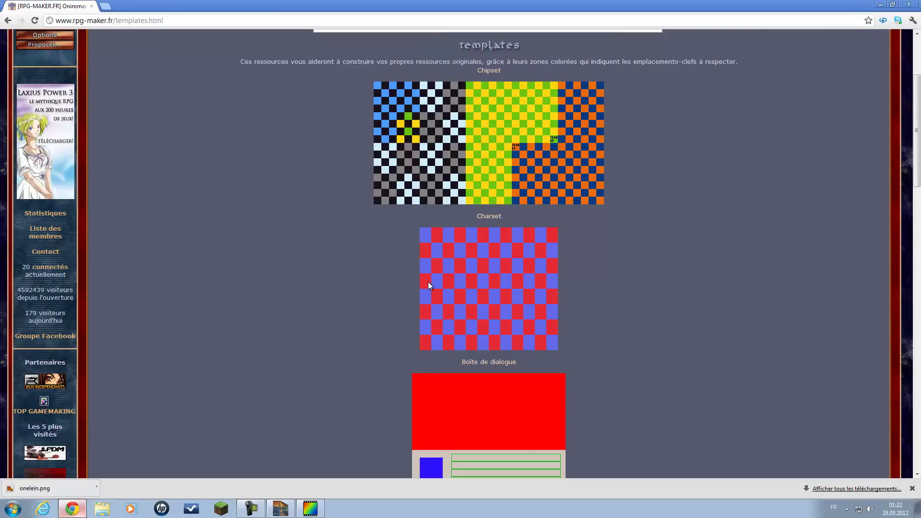
Save the Charset template image to the Bureau folder as a PNG named charset.
{"action": "left_click_drag", "start_coordinate": [545, 6], "coordinate": [708, 52]}
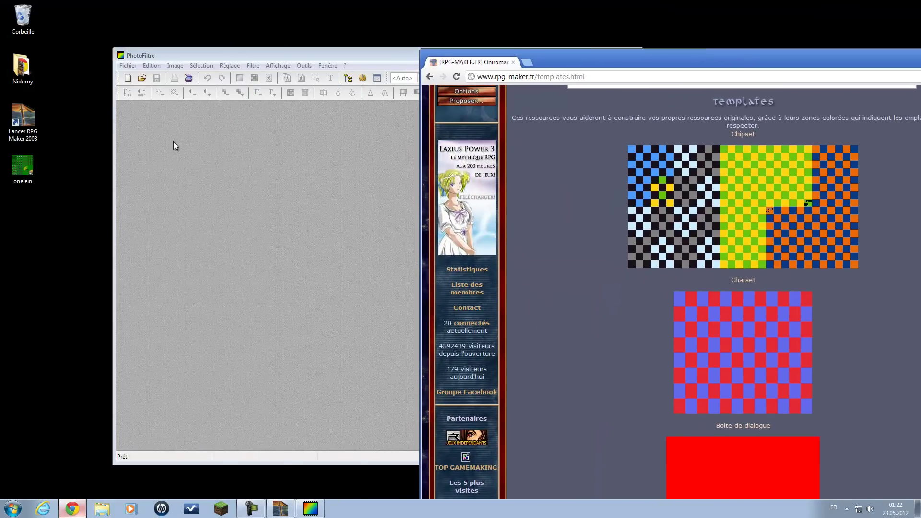
{"action": "left_click_drag", "start_coordinate": [575, 57], "coordinate": [516, 5]}
{"action": "right_click", "coordinate": [481, 255]}
{"action": "left_click", "coordinate": [518, 263]}
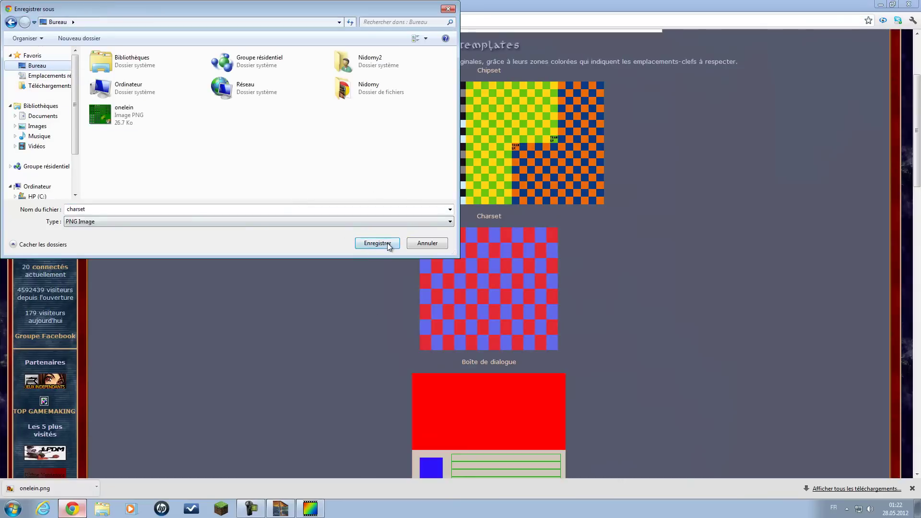
{"action": "left_click", "coordinate": [387, 243]}
Minimise the browser, open the saved charset image from the desktop in PhotoFiltre, and maximise the program window.
{"action": "left_click_drag", "start_coordinate": [547, 5], "coordinate": [581, 21]}
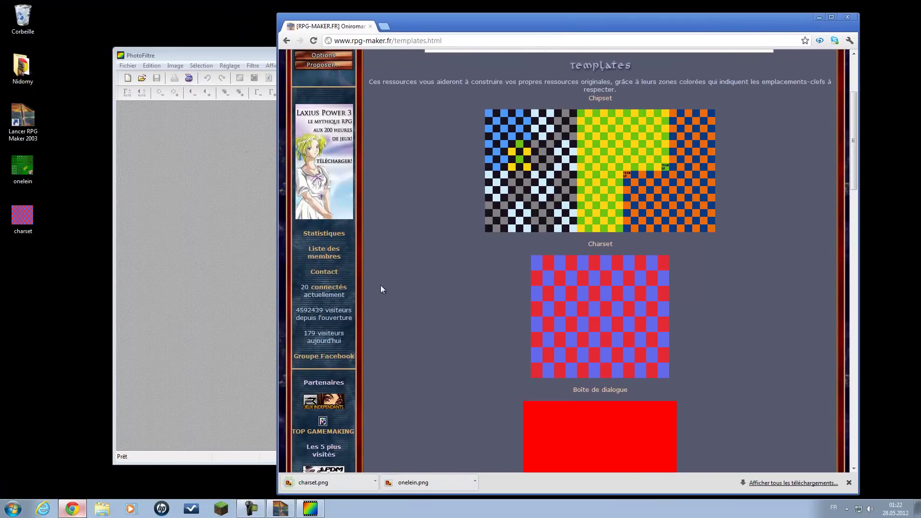
{"action": "scroll", "coordinate": [433, 211], "scroll_direction": "down", "scroll_amount": 3}
{"action": "left_click_drag", "start_coordinate": [300, 482], "coordinate": [349, 473]}
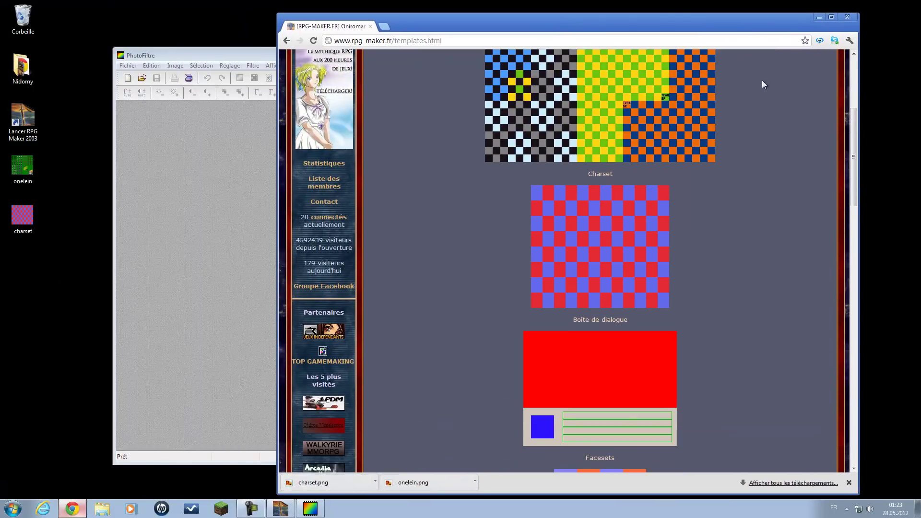
{"action": "left_click", "coordinate": [819, 17]}
{"action": "double_click", "coordinate": [29, 214]}
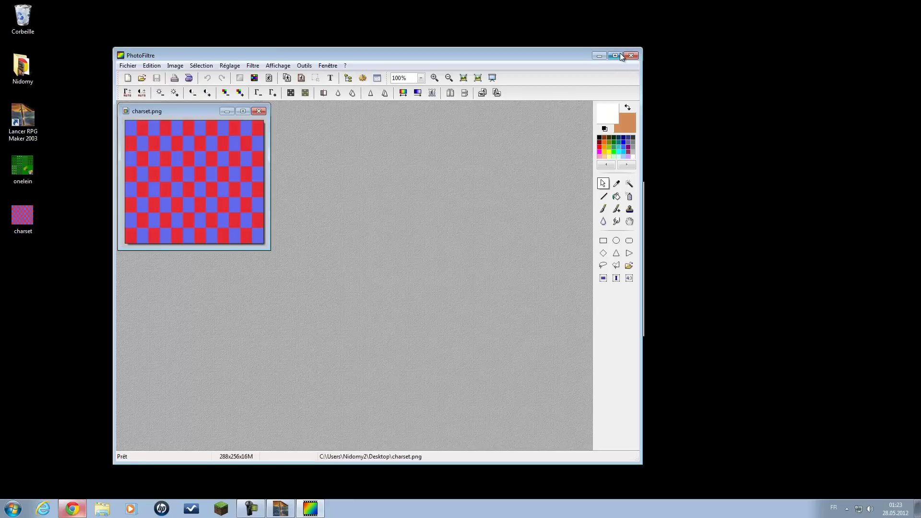
{"action": "left_click", "coordinate": [620, 54]}
Frame the template's upper-left block of three by four cells with a 72 × 129 pixel selection, nudge it, and clear it.
{"action": "scroll", "coordinate": [127, 125], "scroll_direction": "up", "scroll_amount": 3}
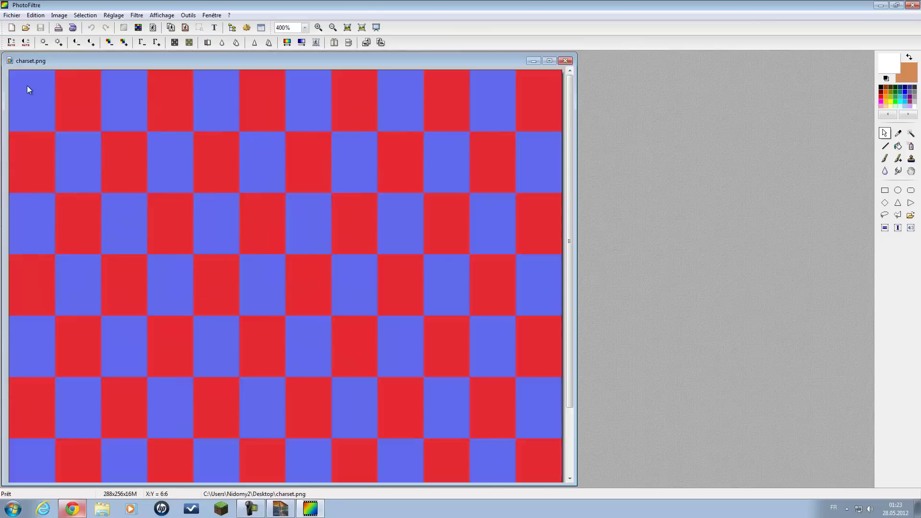
{"action": "scroll", "coordinate": [21, 85], "scroll_direction": "down", "scroll_amount": 1}
{"action": "left_click_drag", "start_coordinate": [11, 72], "coordinate": [114, 255]}
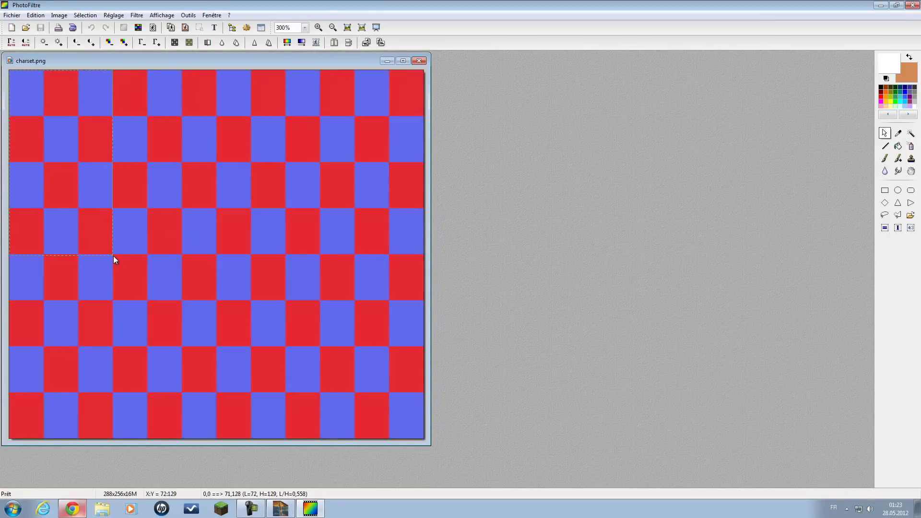
{"action": "mouse_move", "coordinate": [33, 124]}
{"action": "left_mouse_down"}
{"action": "mouse_move", "coordinate": [156, 135]}
{"action": "mouse_move", "coordinate": [36, 118]}
{"action": "left_mouse_up"}
{"action": "key", "text": "Left"}
{"action": "key", "text": "Down"}
{"action": "key", "text": "Down"}
{"action": "key", "text": "Down"}
{"action": "key", "text": "Down"}
{"action": "left_click", "coordinate": [160, 168]}
Choose the smallest brush with black as the colour and start drawing at the lower edge of the first blue cell.
{"action": "scroll", "coordinate": [160, 168], "scroll_direction": "up", "scroll_amount": 1}
{"action": "scroll", "coordinate": [85, 124], "scroll_direction": "up", "scroll_amount": 1}
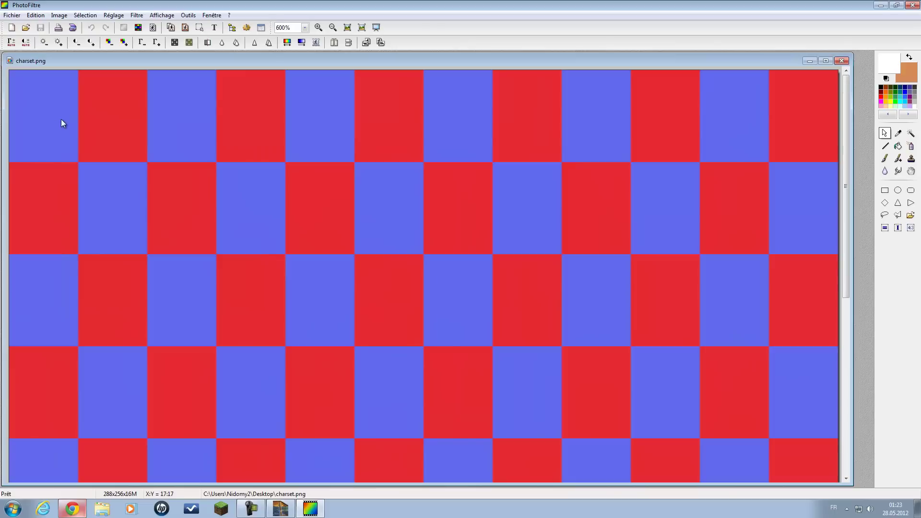
{"action": "left_click", "coordinate": [885, 158]}
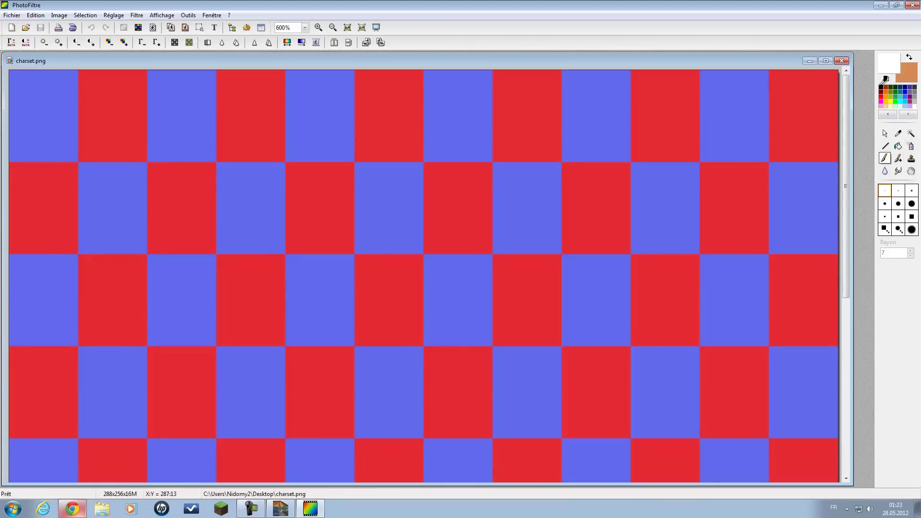
{"action": "left_click", "coordinate": [885, 79]}
{"action": "scroll", "coordinate": [37, 161], "scroll_direction": "up", "scroll_amount": 1}
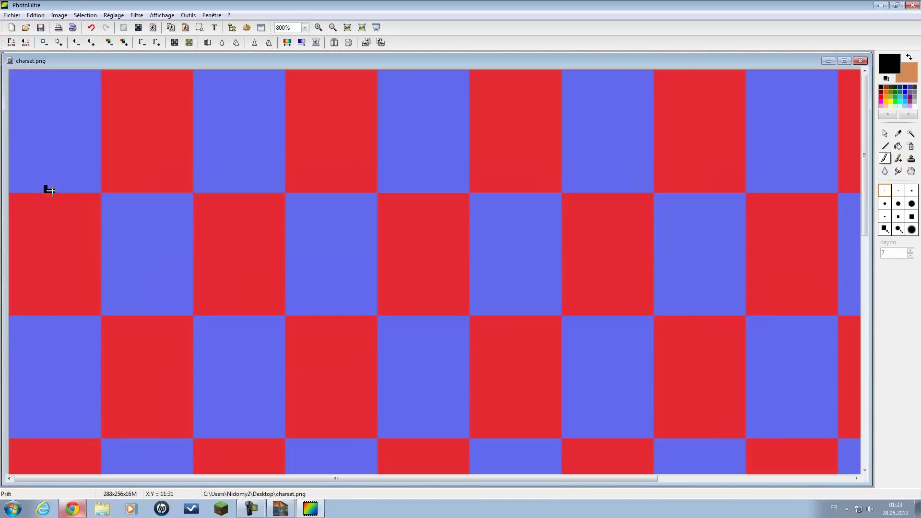